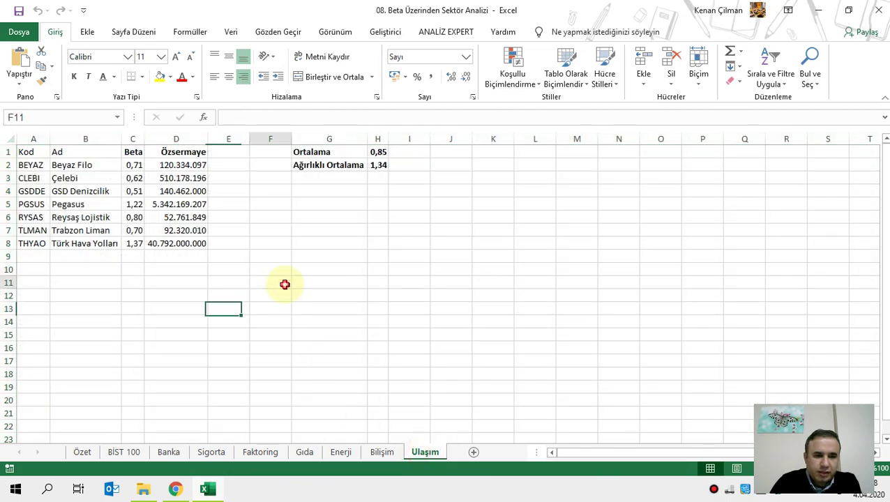
Look through the sector sheets Bilişim, Enerji, Gıda, Faktoring and Sigorta, ending on the Banka sheet.
left_click(378, 455)
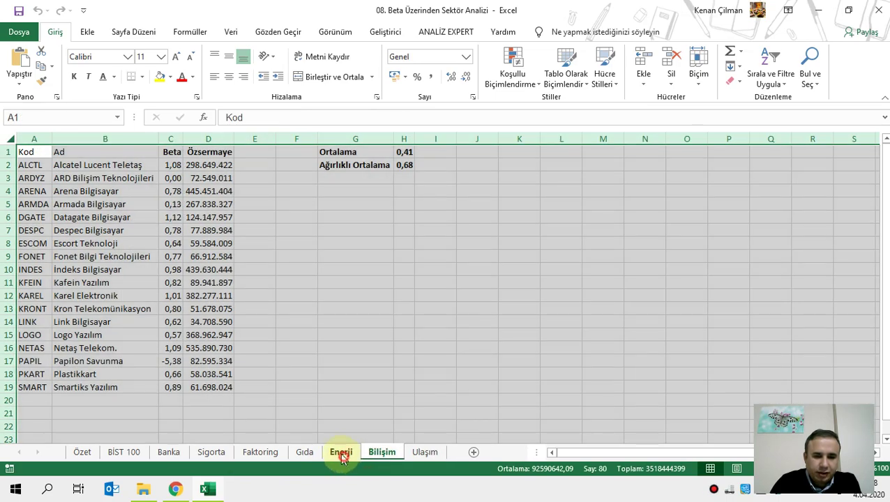
left_click(341, 453)
left_click(304, 453)
left_click(259, 452)
left_click(209, 453)
left_click(168, 453)
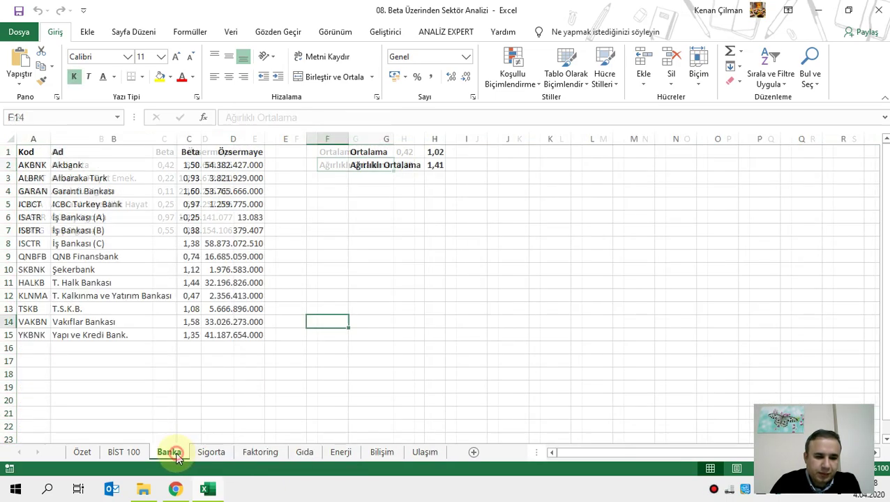
left_click(370, 266)
Examine the AnBeta formulas in the Beta column for the banks on the Banka sheet.
left_click(157, 168)
left_click(191, 166)
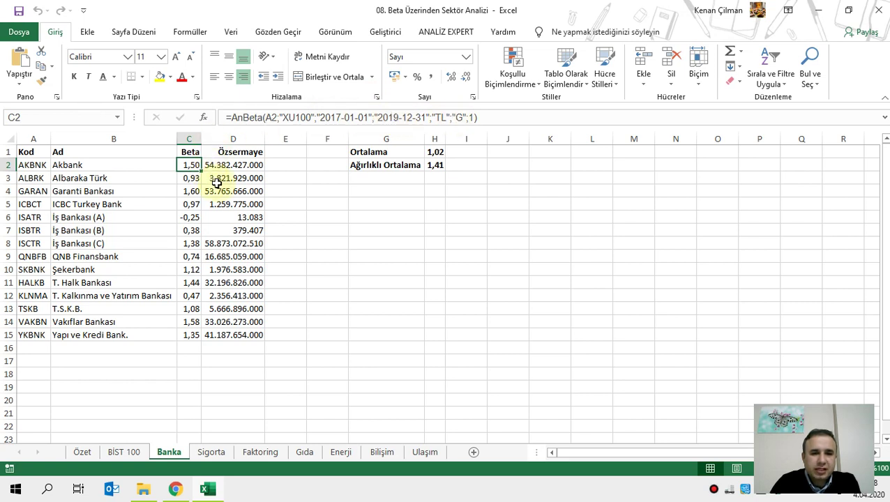
left_click_drag(189, 165, 178, 336)
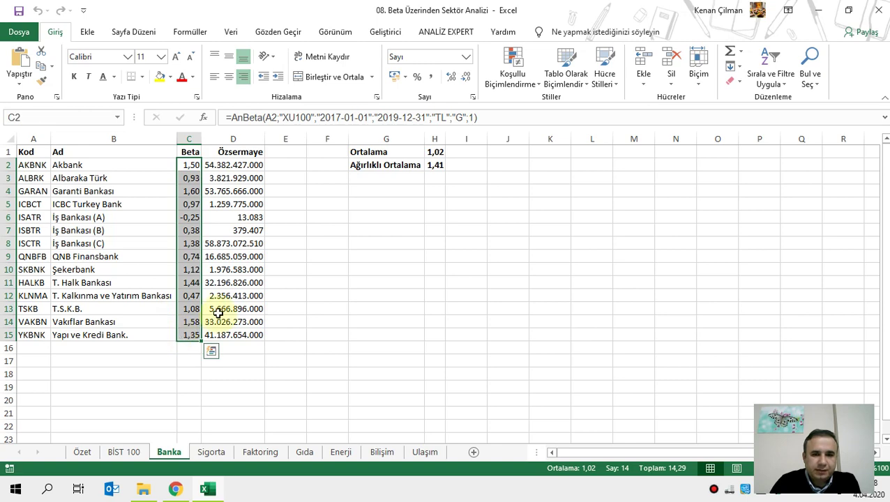
left_click(216, 309)
left_click(190, 178)
left_click_drag(12, 163, 209, 245)
left_click(163, 256)
left_click(175, 335)
left_click(179, 335)
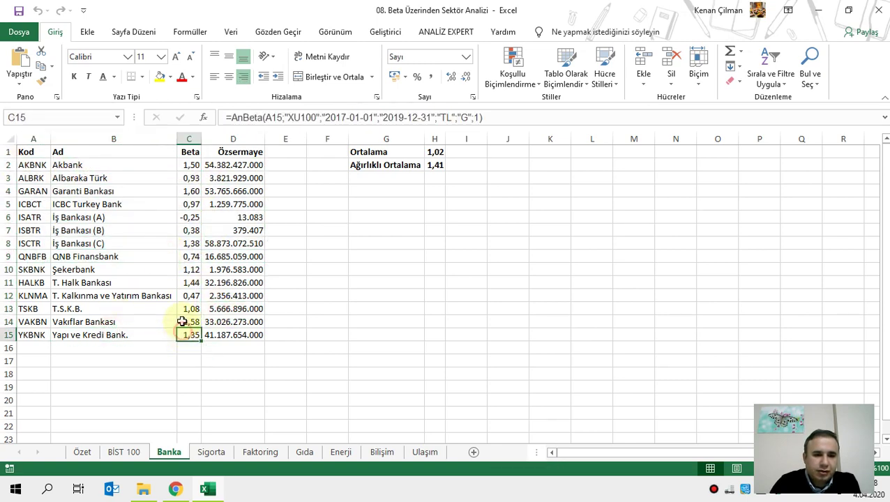
left_click_drag(190, 162, 183, 322)
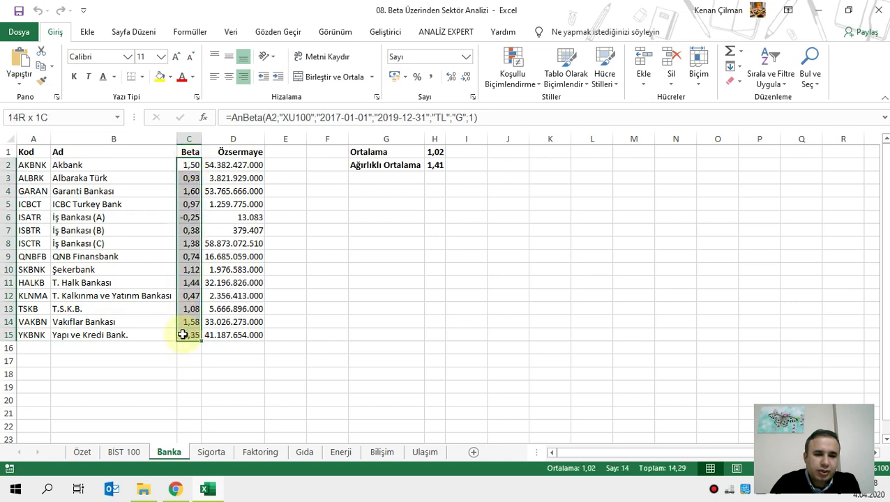
Examine the Özsermaye column and the Ağırlıklı Ortalama formula in H2 on the Banka sheet.
left_click_drag(235, 166, 228, 338)
left_click(238, 259)
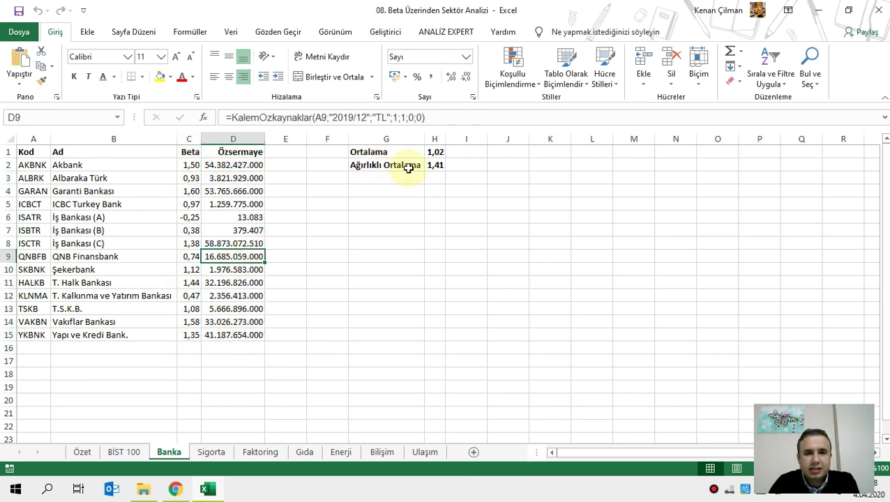
left_click(435, 166)
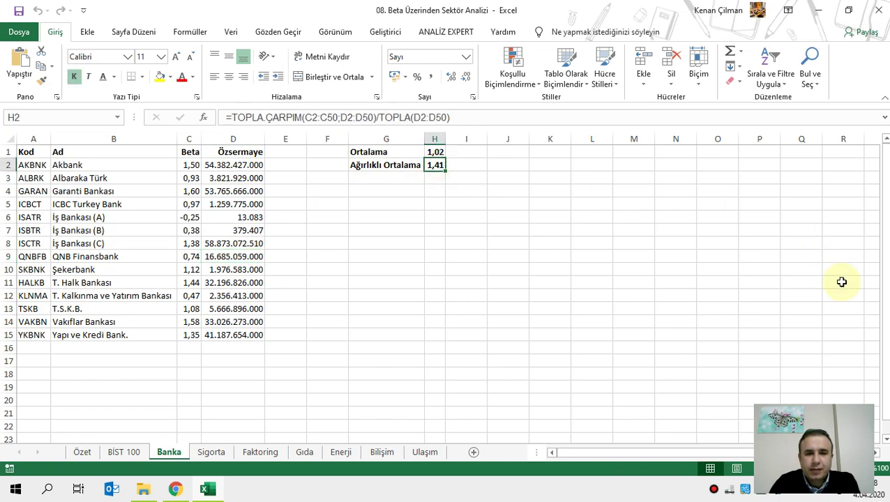
On the Sigorta sheet, review the betas and the Ağırlıklı Ortalama formula, and widen columns G and H.
left_click(213, 453)
left_click(165, 191)
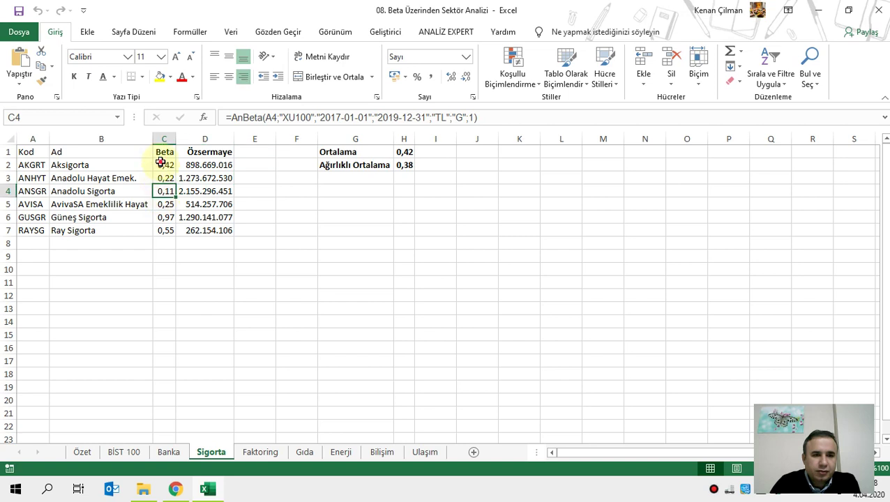
left_click_drag(160, 162, 159, 232)
left_click(405, 165)
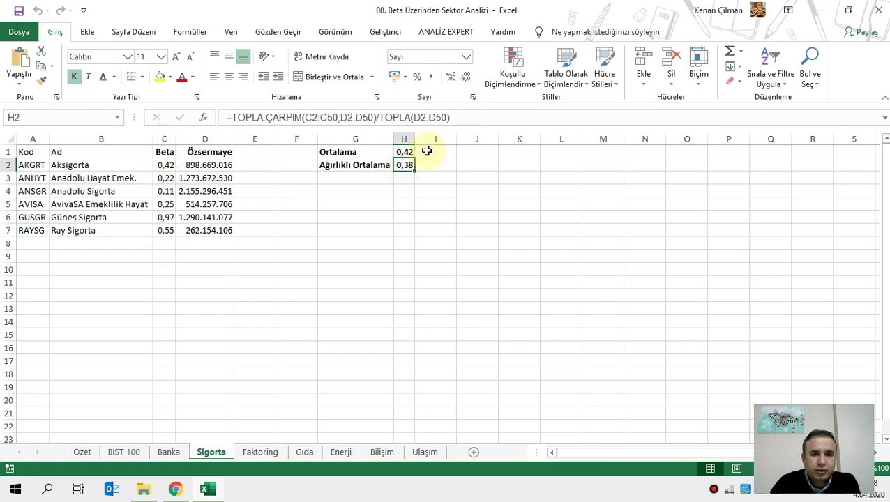
mouse_move(414, 139)
left_mouse_down()
mouse_move(423, 138)
mouse_move(402, 139)
left_mouse_up()
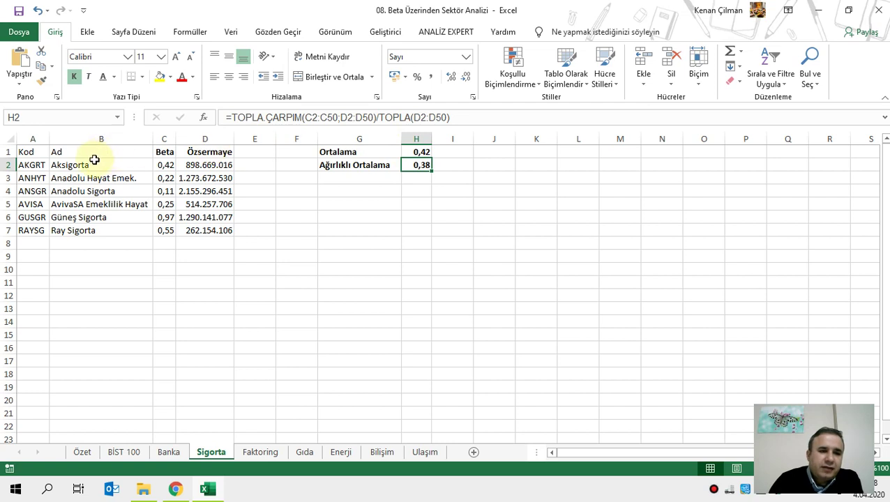
Examine Aksigorta's row and its beta formula in C2 on the Sigorta sheet.
left_click_drag(98, 165, 162, 164)
left_click(168, 166)
left_click(163, 165)
left_click(132, 168)
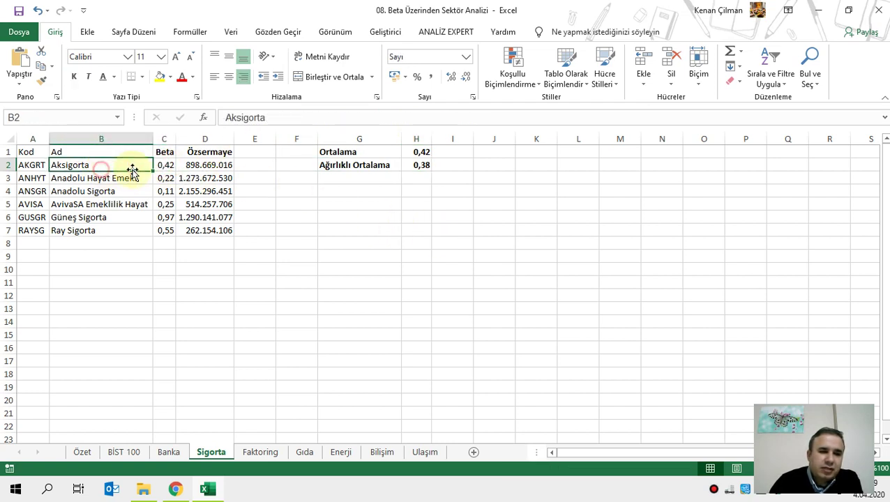
left_click(170, 166)
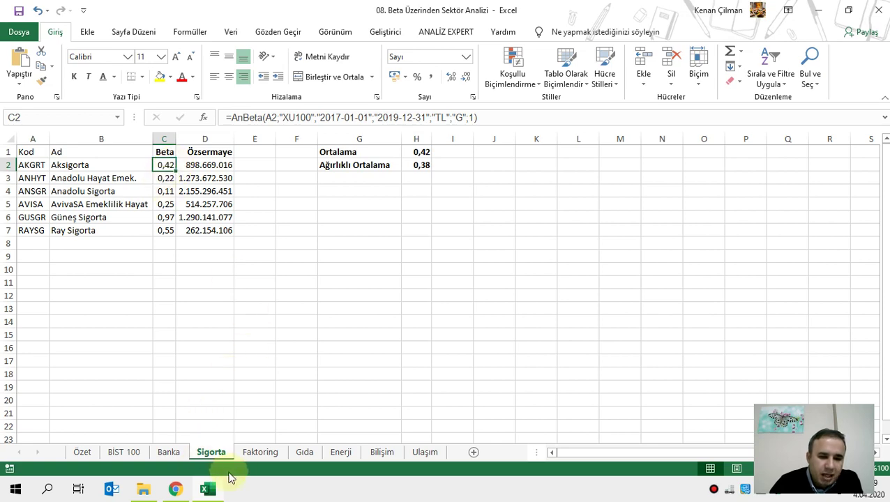
Compare the Ağırlıklı Ortalama beta in H2 across the Faktoring, Sigorta and Gıda sheets.
left_click(257, 452)
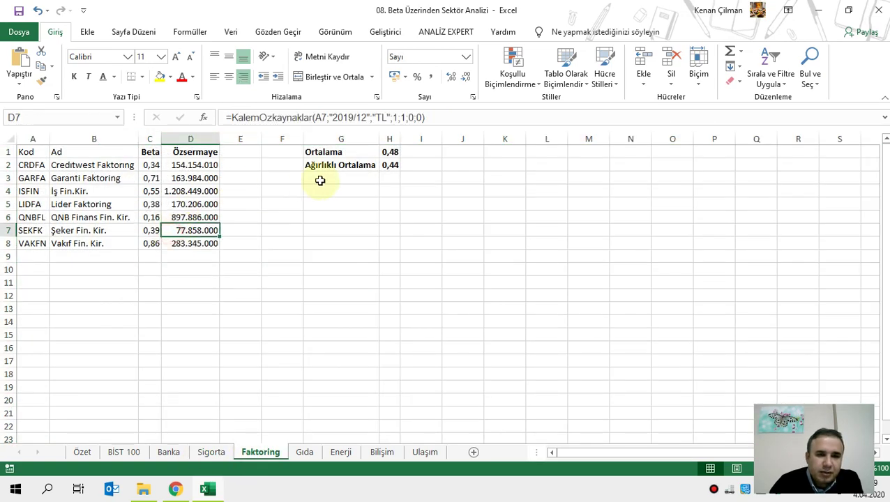
left_click(389, 165)
left_click(210, 452)
left_click(417, 165)
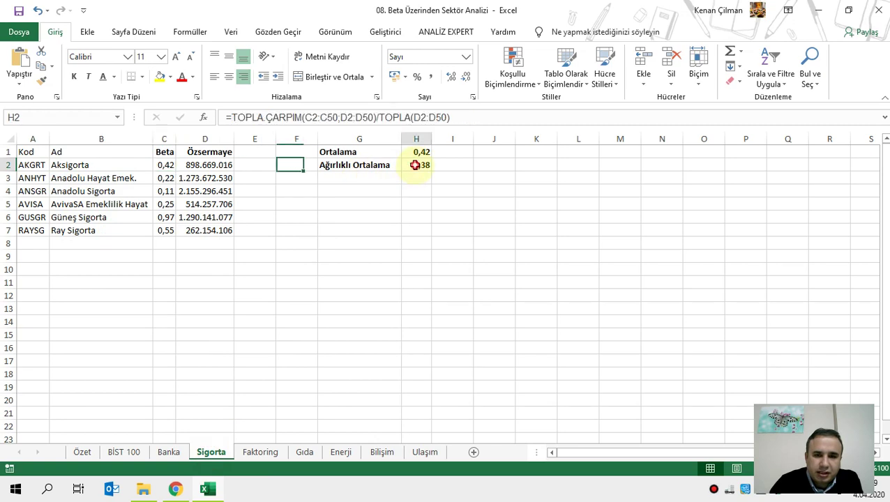
left_click(305, 452)
left_click(404, 166)
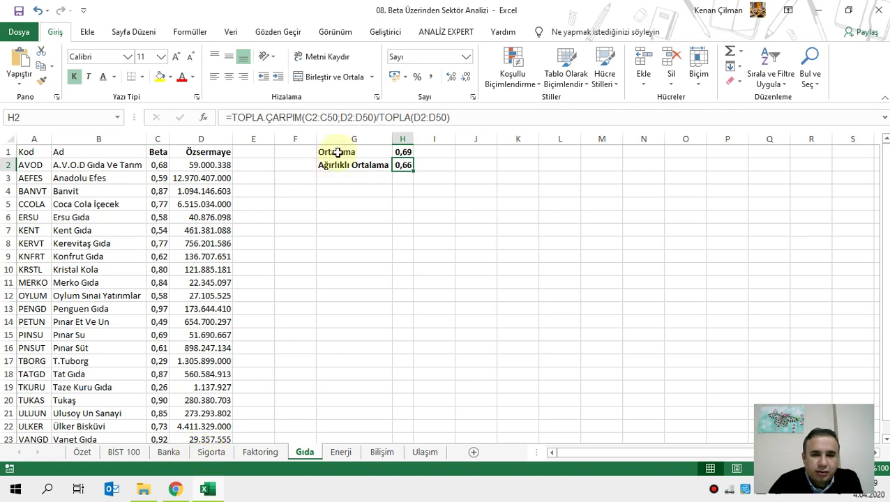
left_click(210, 452)
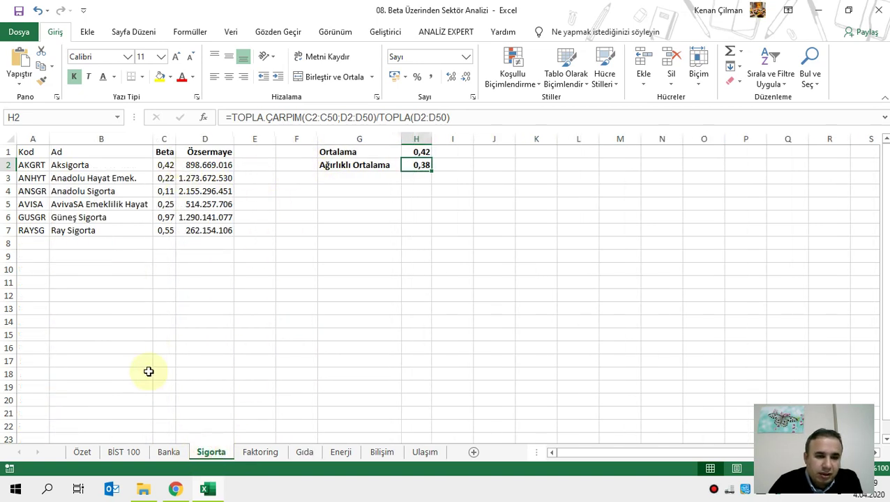
left_click(304, 453)
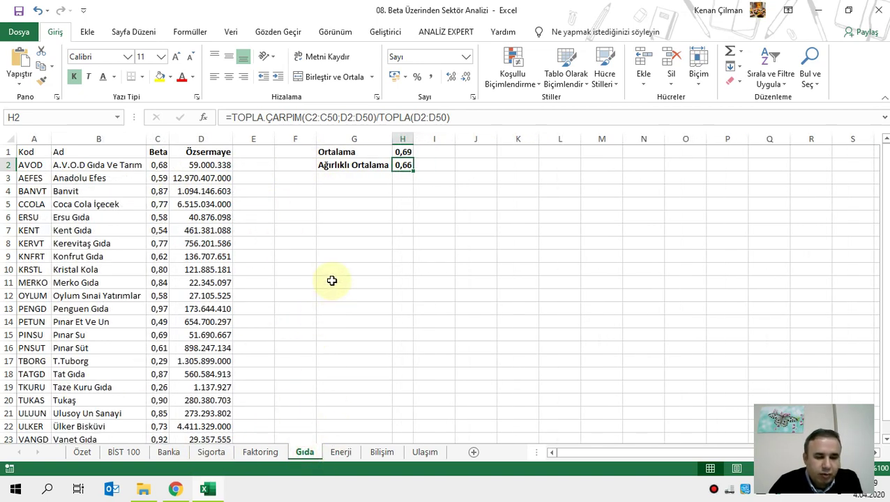
Examine the individual food companies' betas against the sector's Ağırlıklı Ortalama on the Gıda sheet.
left_click_drag(109, 203, 184, 327)
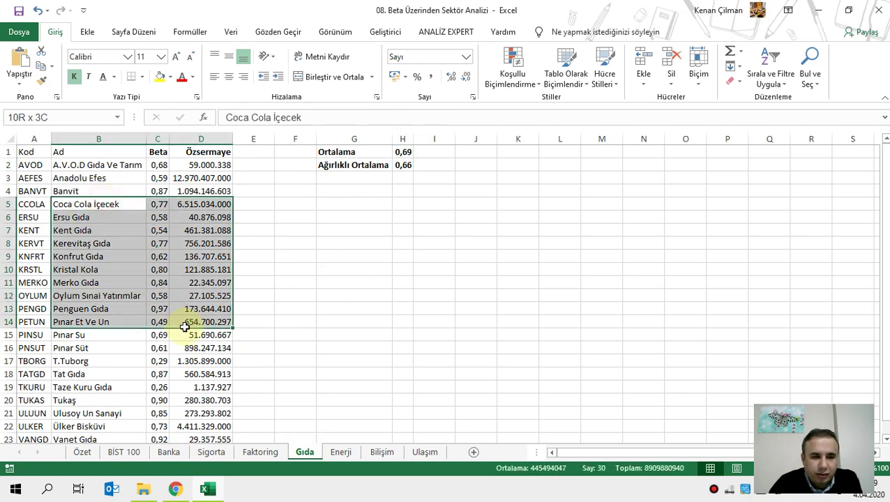
left_click(152, 283)
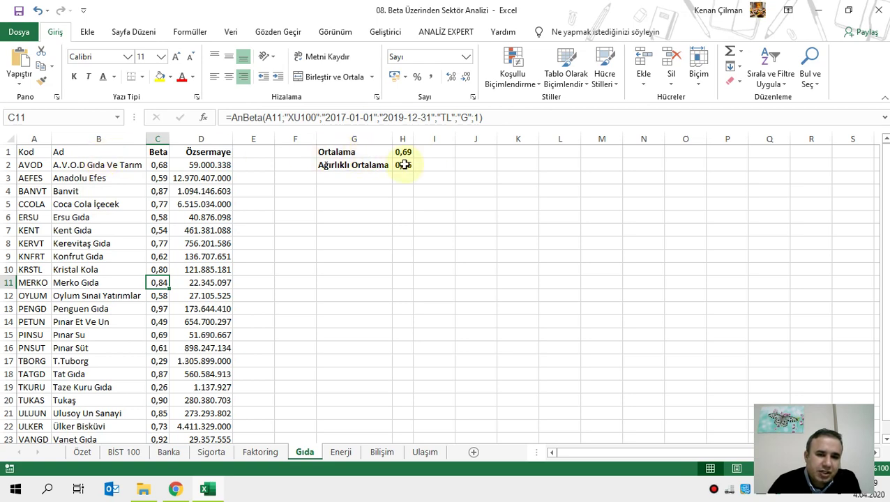
left_click_drag(408, 164, 340, 163)
left_click(159, 295)
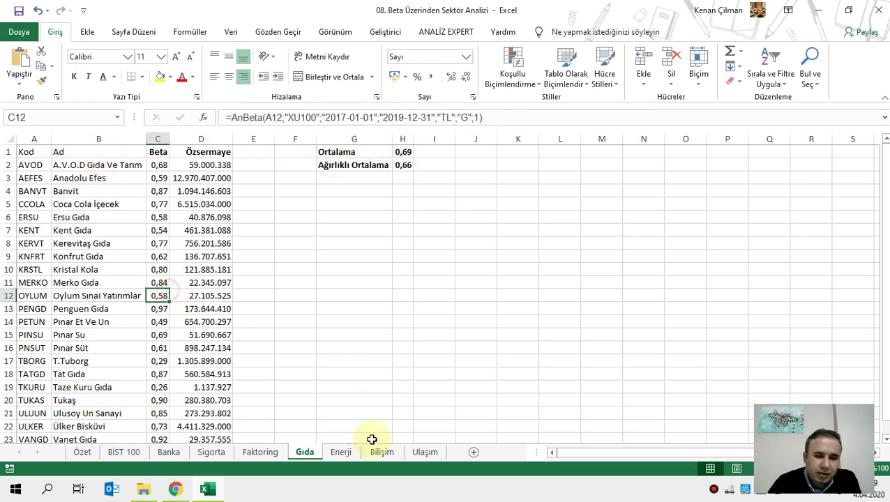
Check the Ağırlıklı Ortalama formula in H2 on the Enerji and Bilişim sheets.
left_click(341, 452)
left_click(104, 236)
left_click(447, 164)
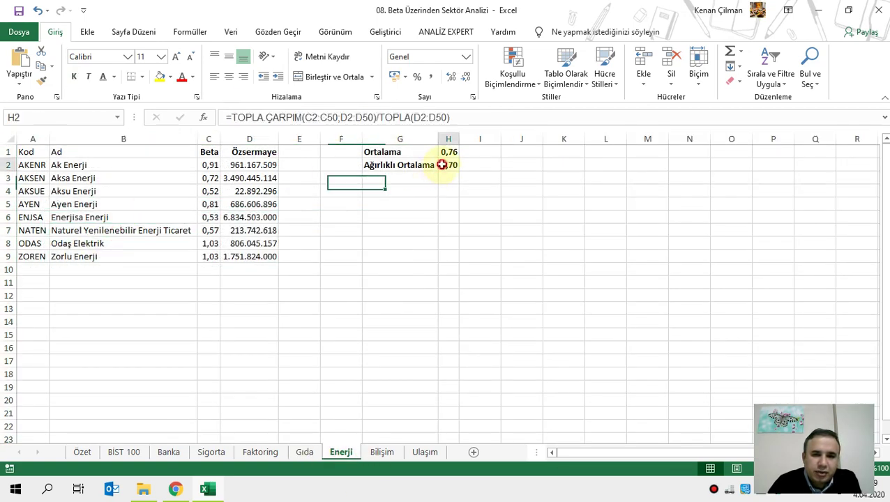
left_click(383, 452)
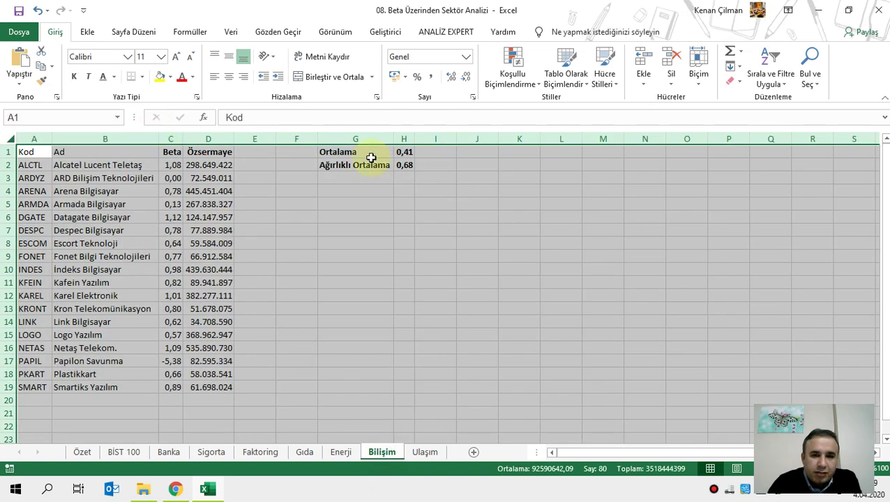
left_click(408, 164)
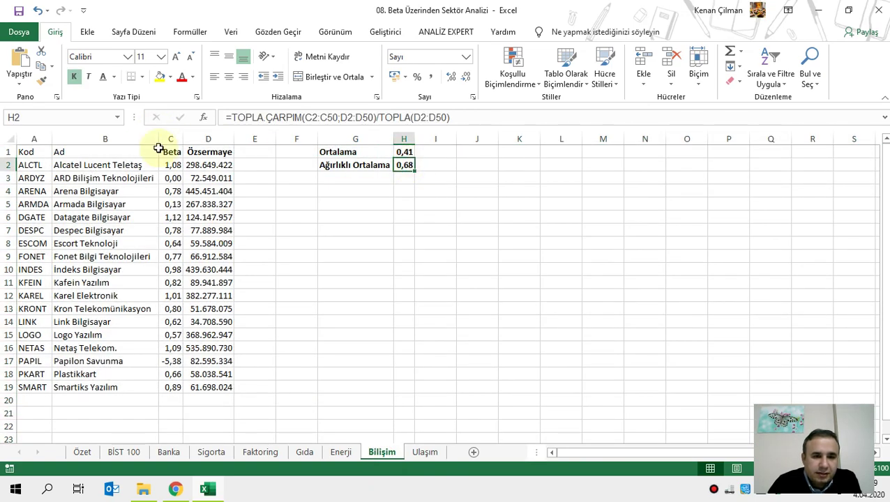
Examine the Özsermaye values and the Ağırlıklı Ortalama formula in H2 on the Ulaşım sheet.
left_click(425, 452)
left_click(176, 204)
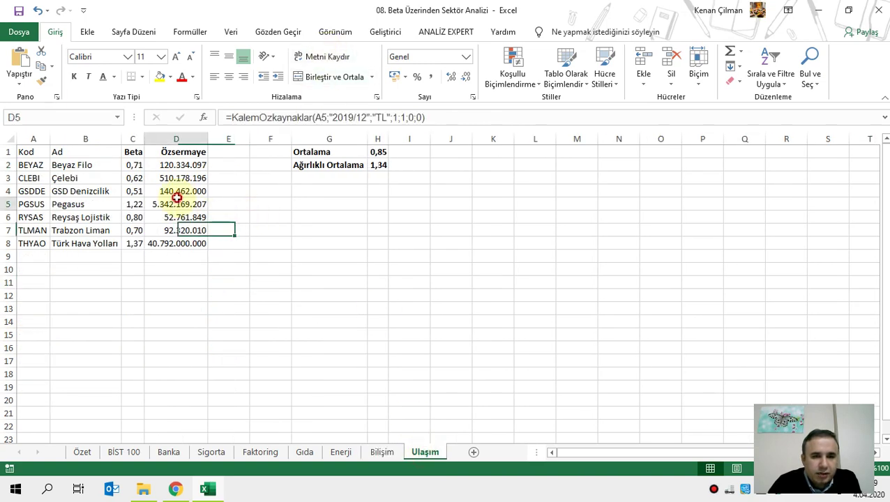
left_click(182, 235)
left_click(380, 165)
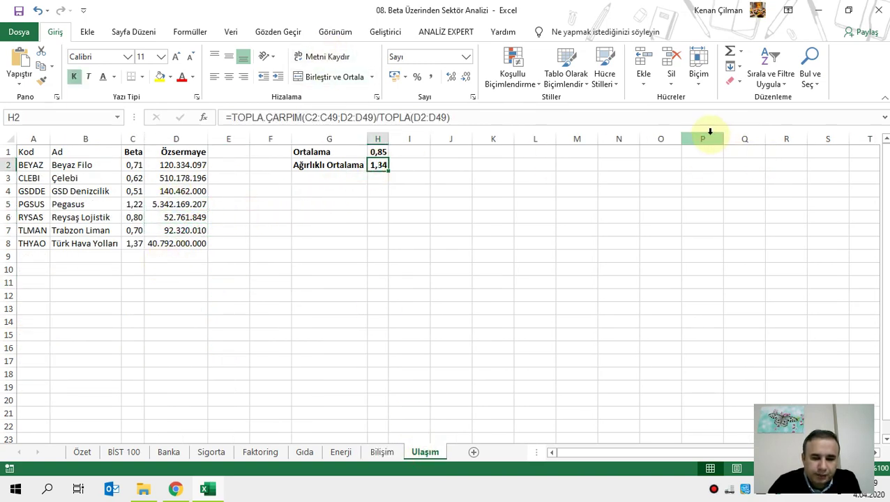
On the Özet sheet, examine the average of all sectors' Ağırlıklı Ortalama Beta values and the Banka row.
left_click(82, 452)
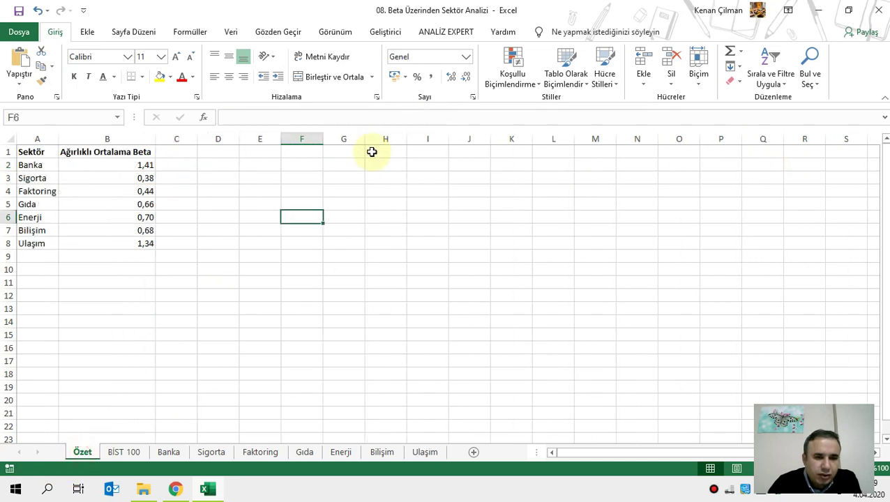
left_click_drag(53, 163, 125, 248)
left_click(246, 242)
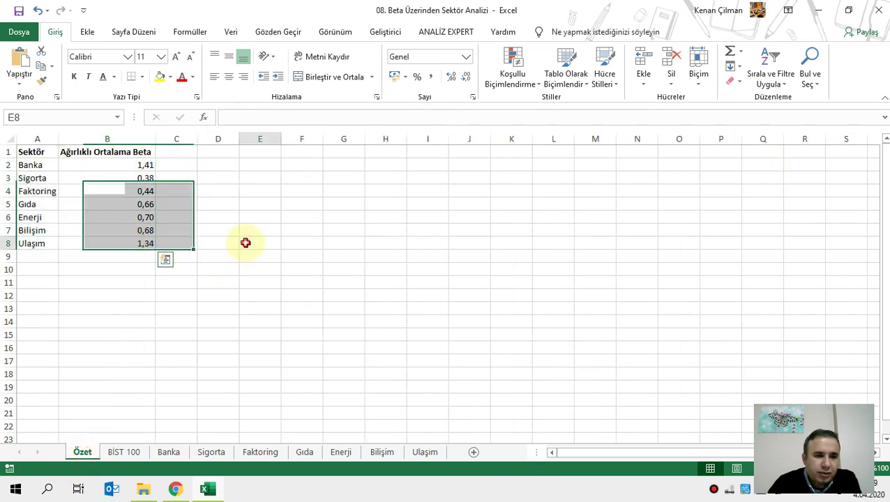
left_click_drag(143, 166, 140, 242)
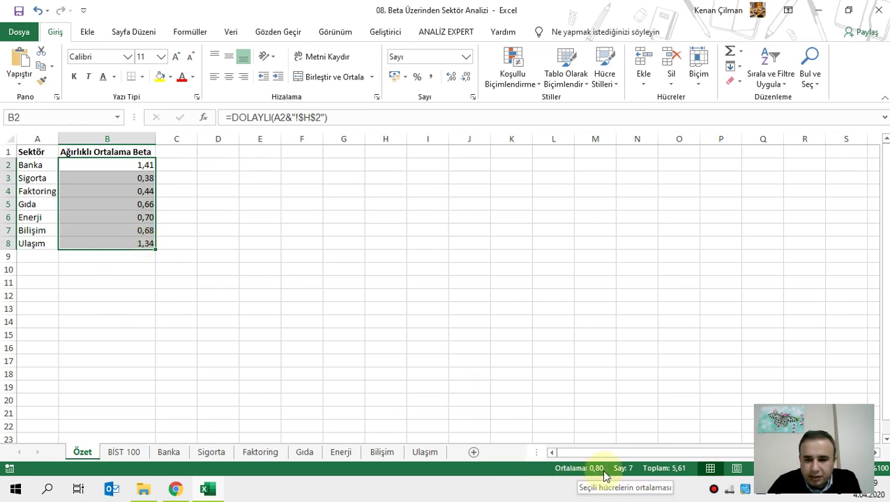
left_click(232, 203)
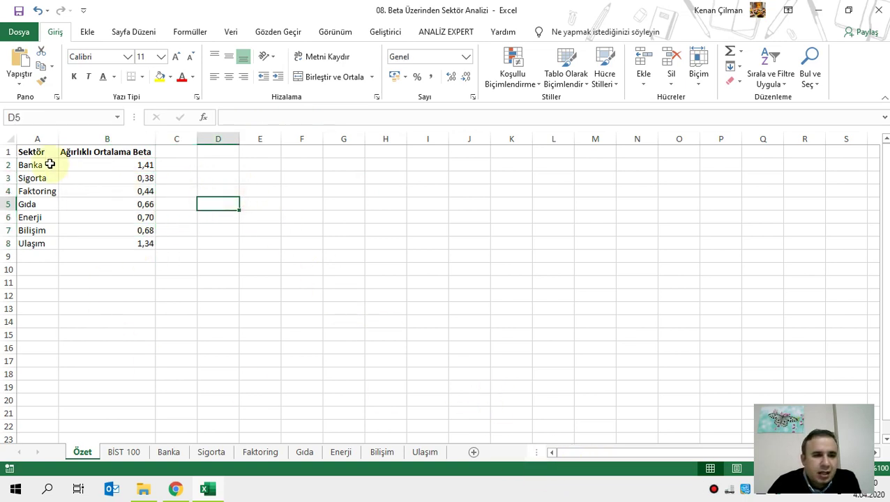
left_click_drag(30, 166, 133, 165)
left_click(279, 178)
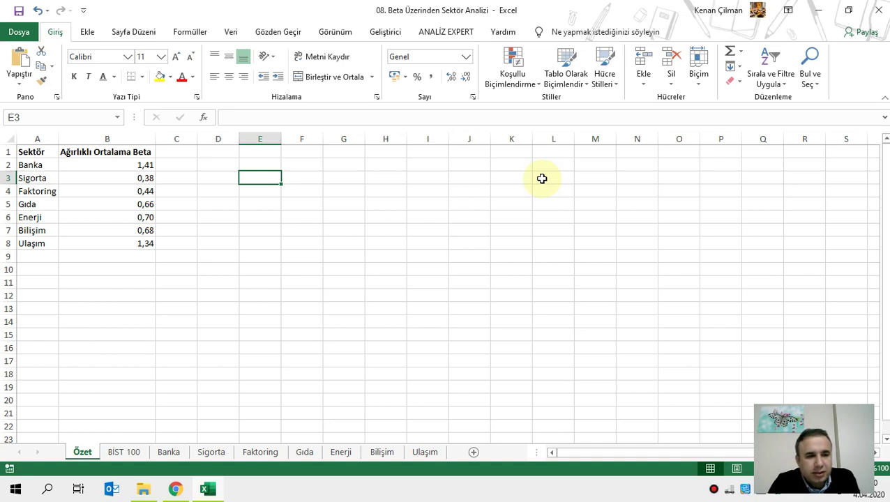
Examine the Sigorta sector's Ağırlıklı Ortalama Beta in row 3 of the Özet sheet.
left_click_drag(27, 178, 99, 176)
left_click_drag(28, 177, 162, 180)
left_click(292, 188)
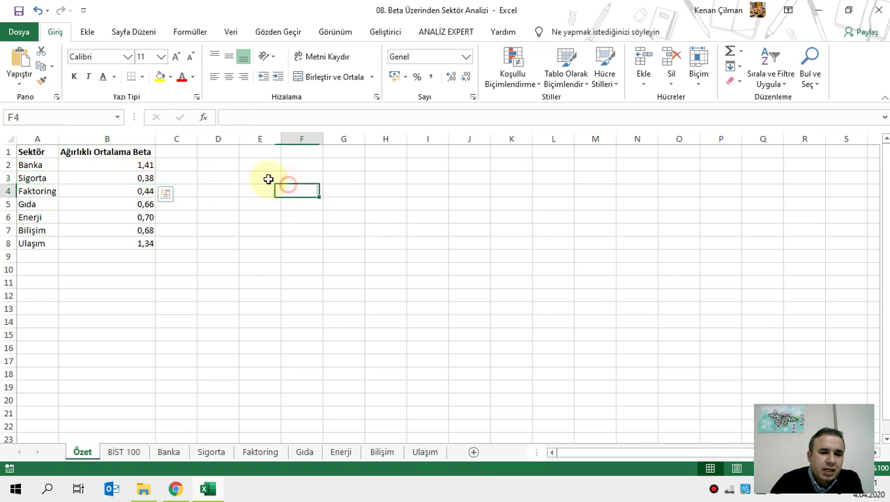
left_click(9, 178)
left_click_drag(89, 177, 32, 178)
left_click(183, 178)
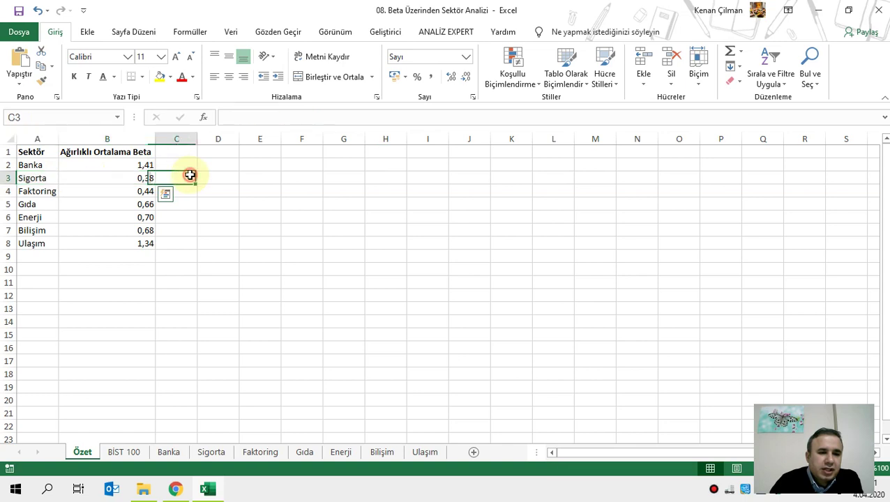
left_click(8, 178)
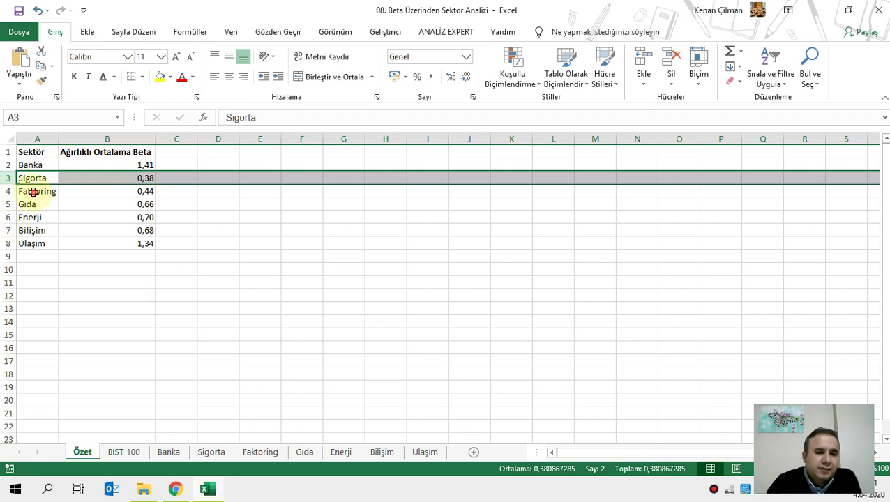
Review the summary rows from Faktoring downward, and examine the company list on the Faktoring sheet.
left_click_drag(33, 192, 111, 268)
left_click(262, 454)
left_click(75, 233)
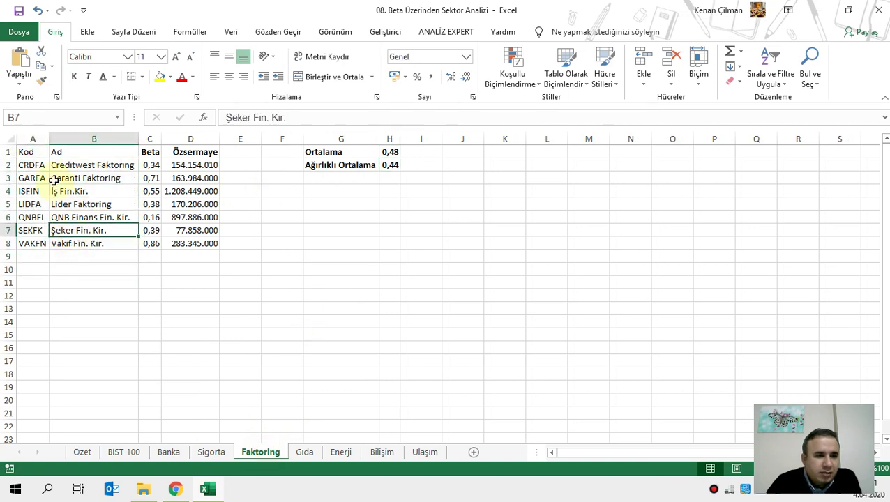
Go through the factoring and financial leasing companies' codes and names on the Faktoring sheet.
left_click_drag(36, 168, 89, 263)
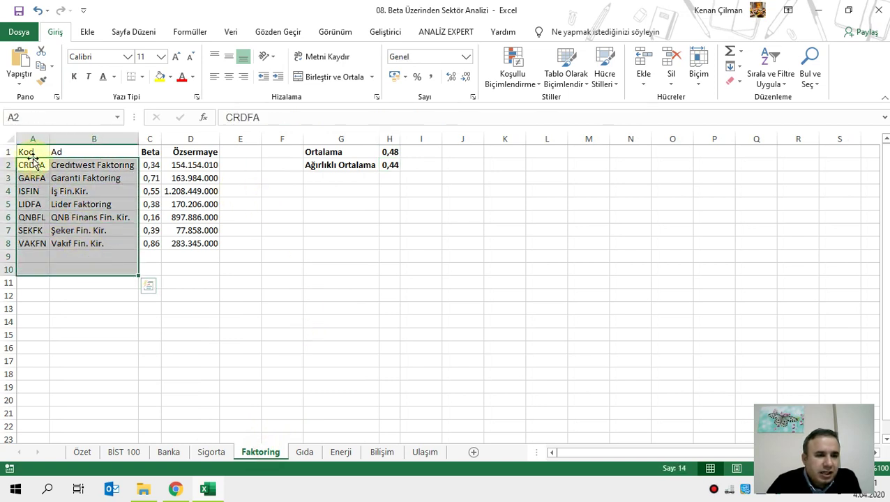
left_click_drag(35, 163, 28, 241)
left_click(94, 270)
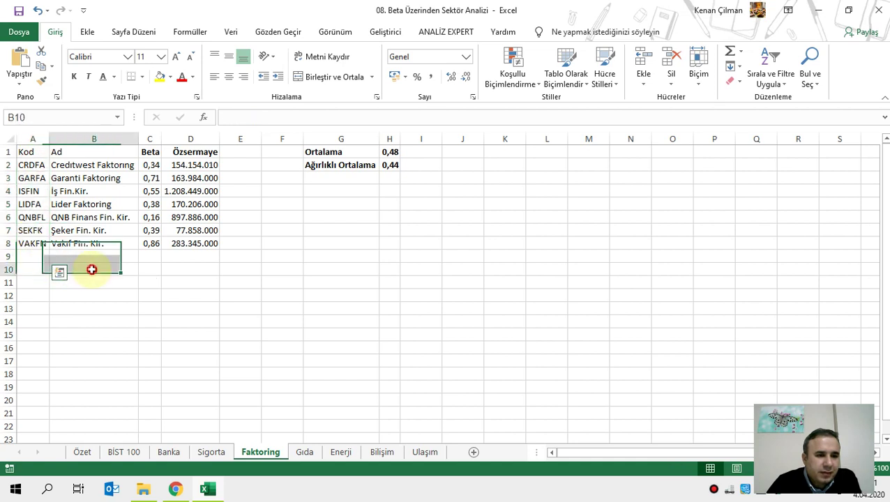
left_click(83, 218)
left_click(83, 244)
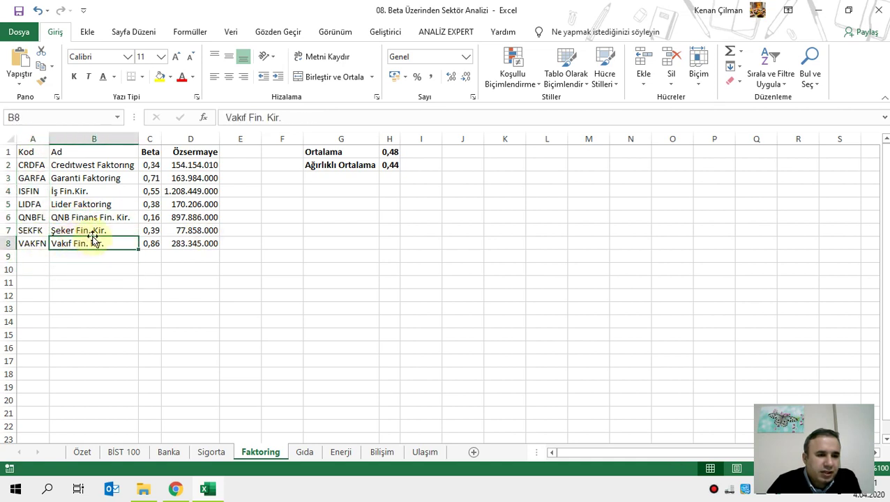
left_click(87, 231)
left_click(73, 190)
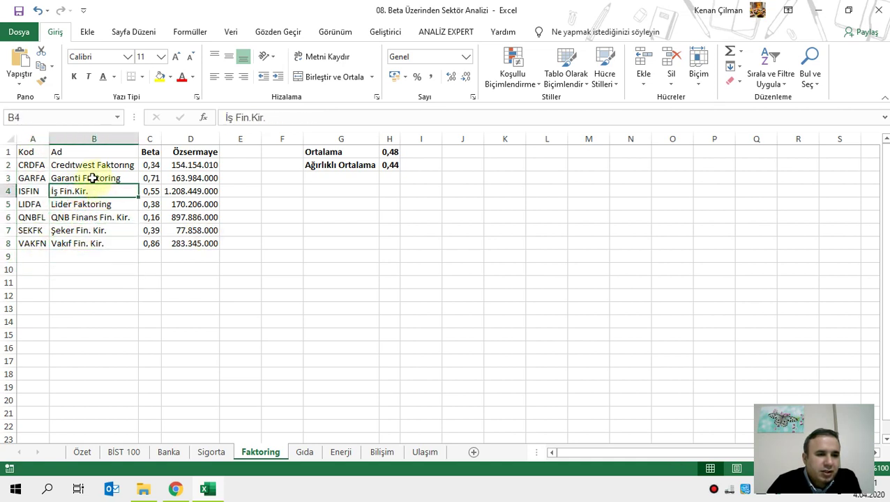
left_click(91, 179)
left_click(70, 165)
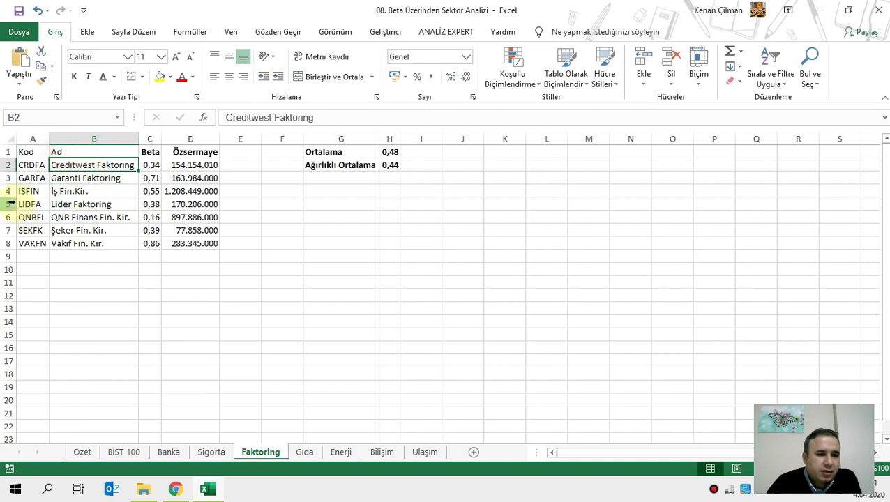
Examine the Lider Faktoring and QNB Finans Fin. Kir. rows and the Beta and Özsermaye values of all Faktoring companies.
left_click_drag(20, 204, 102, 204)
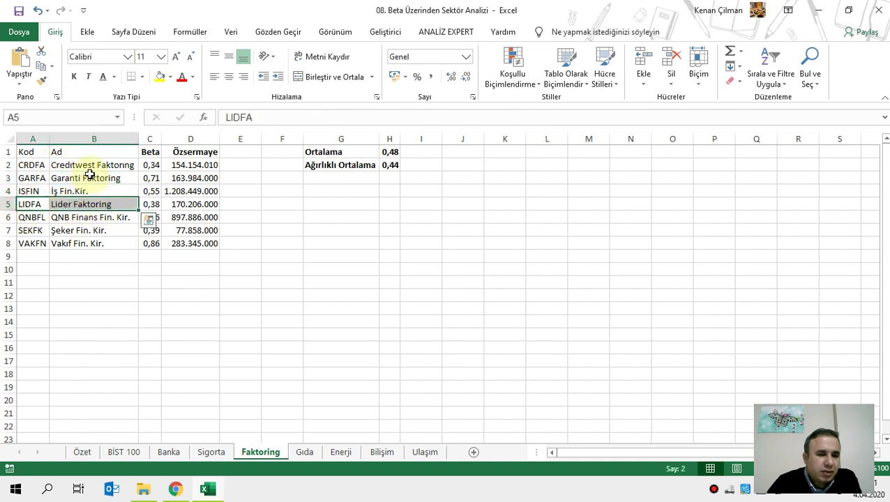
left_click_drag(89, 167, 85, 240)
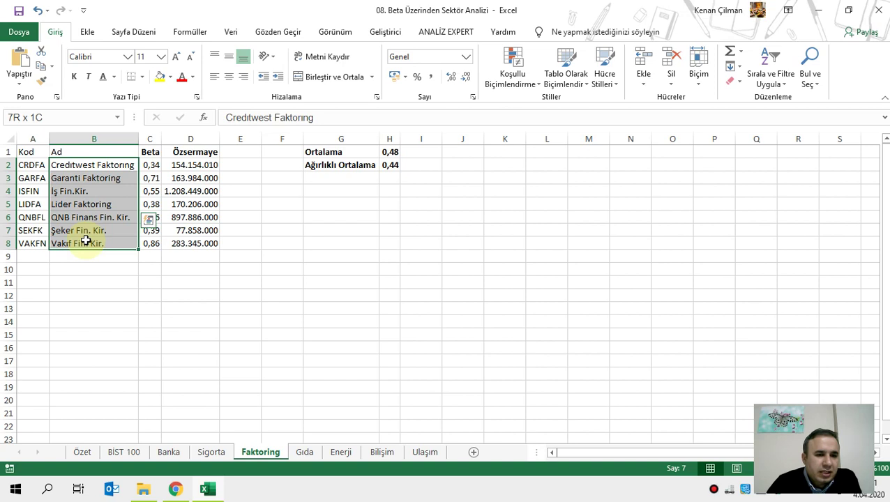
left_click(179, 253)
left_click_drag(148, 166, 240, 256)
left_click_drag(118, 219, 176, 219)
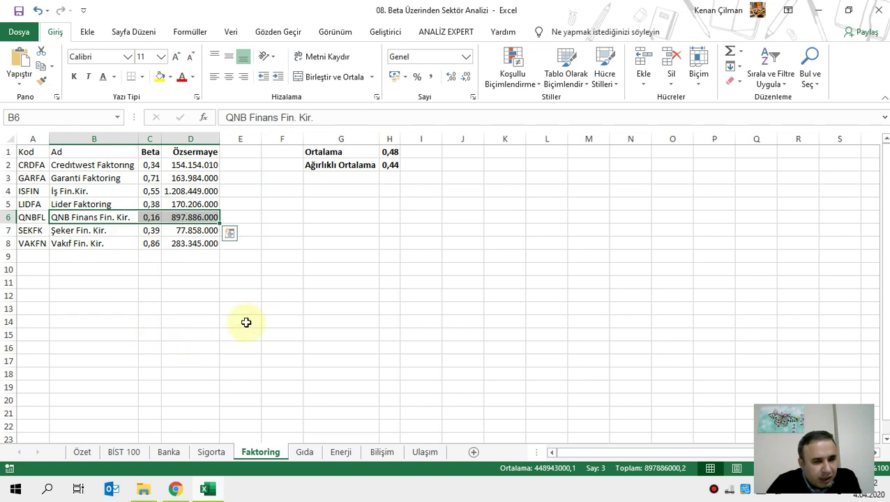
left_click_drag(85, 168, 208, 244)
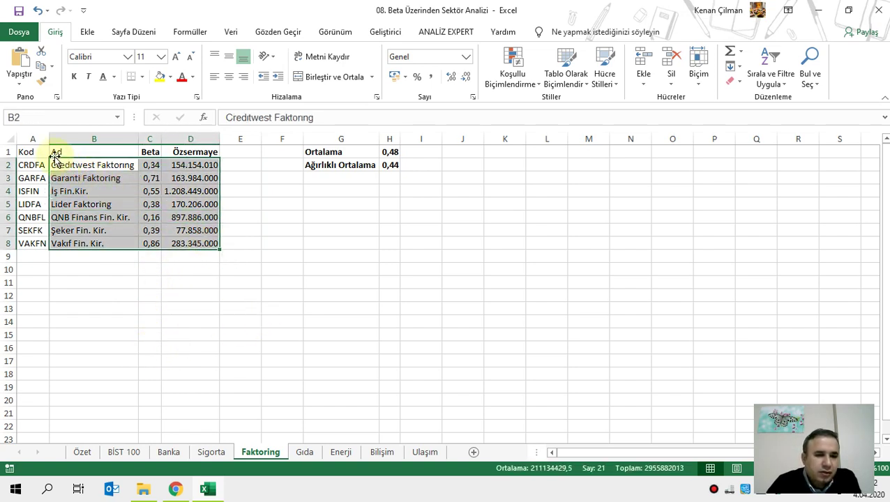
left_click_drag(38, 150, 163, 275)
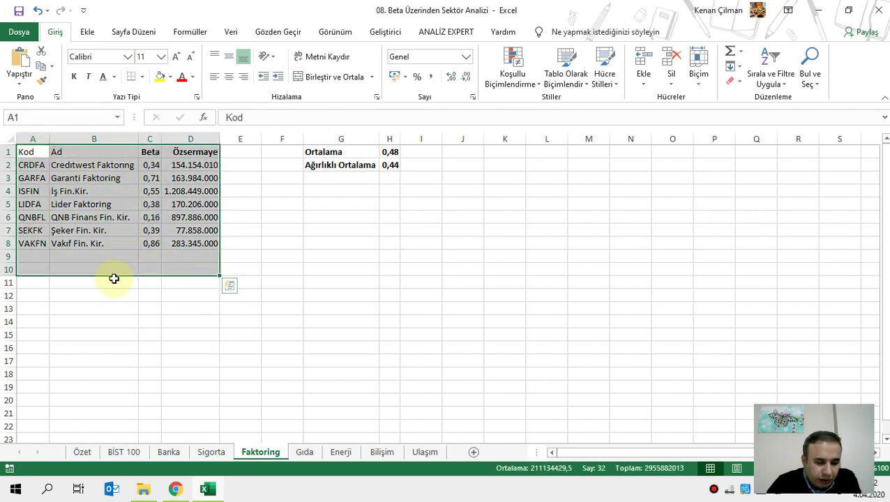
Return to the Özet sheet and examine the Gıda sector's Ağırlıklı Ortalama Beta in row 5.
left_click(82, 454)
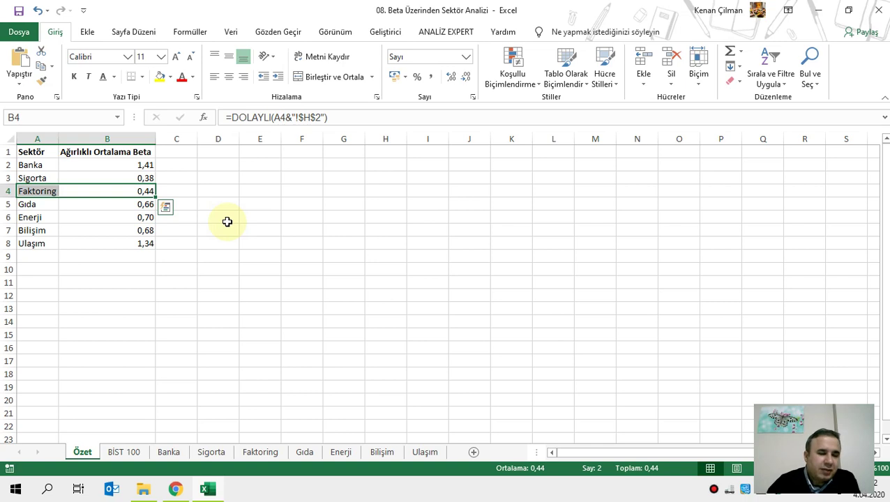
left_click(7, 203)
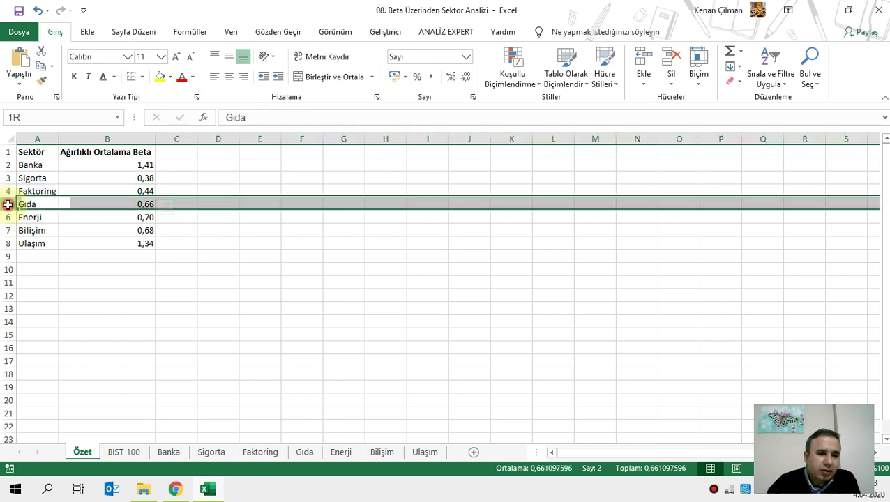
left_click_drag(143, 201, 42, 204)
left_click(85, 201)
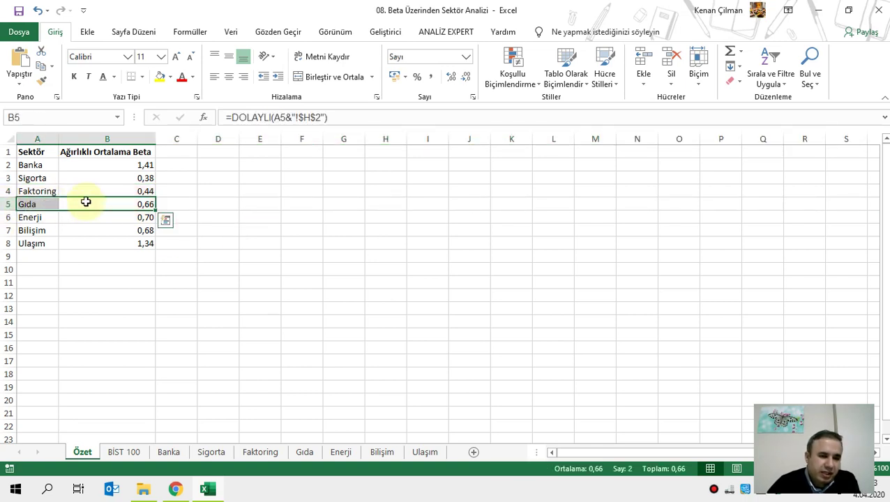
mouse_move(127, 202)
left_mouse_down()
mouse_move(28, 204)
mouse_move(126, 205)
left_mouse_up()
left_click(103, 203)
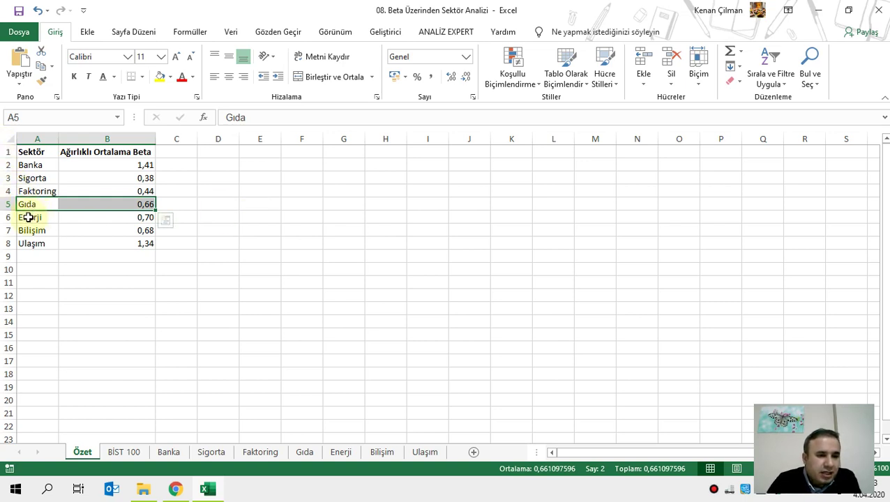
Examine the Enerji and Bilişim rows of the Özet sheet and compare them with the other sectors' weighted betas.
left_click_drag(25, 217, 135, 234)
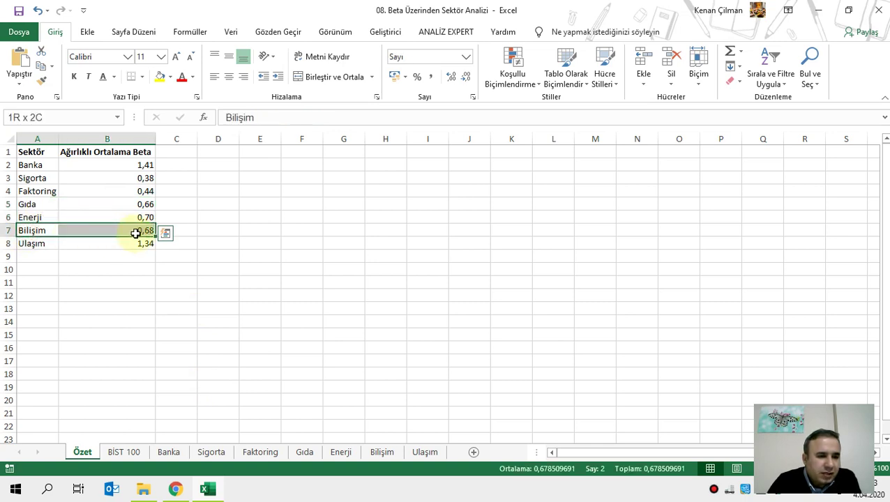
left_click_drag(44, 226, 143, 264)
left_click(53, 252)
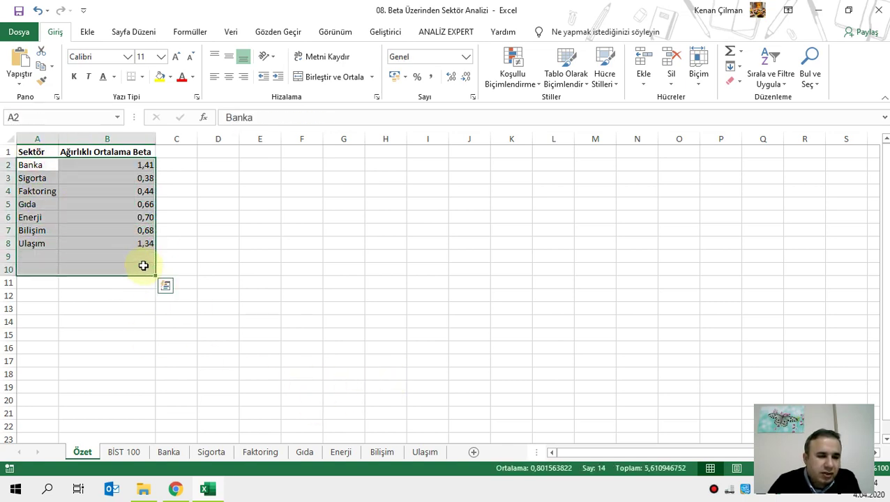
left_click(123, 238)
left_click(119, 228)
left_click_drag(119, 228, 36, 164)
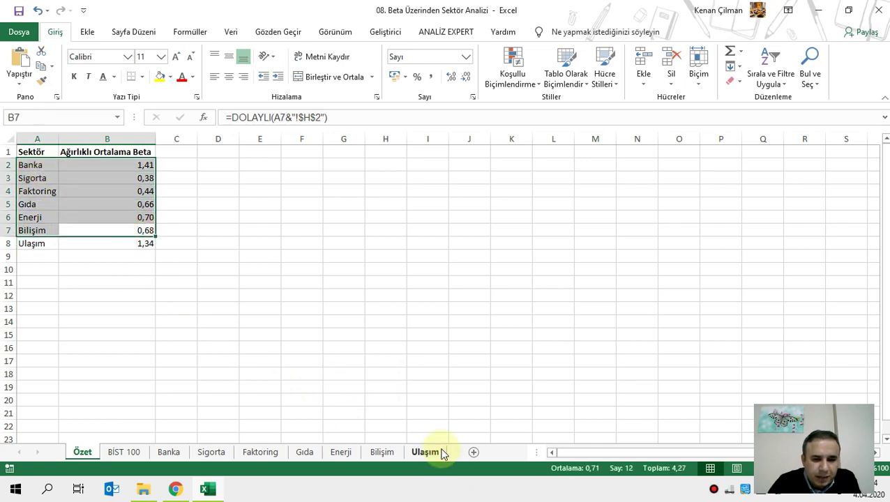
Open the Bilişim sheet and review its company names from Alcatel Lucent Teletaş down to Smartiks Yazılım.
left_click(382, 453)
left_click_drag(123, 166, 125, 374)
left_click(122, 202)
left_click(115, 294)
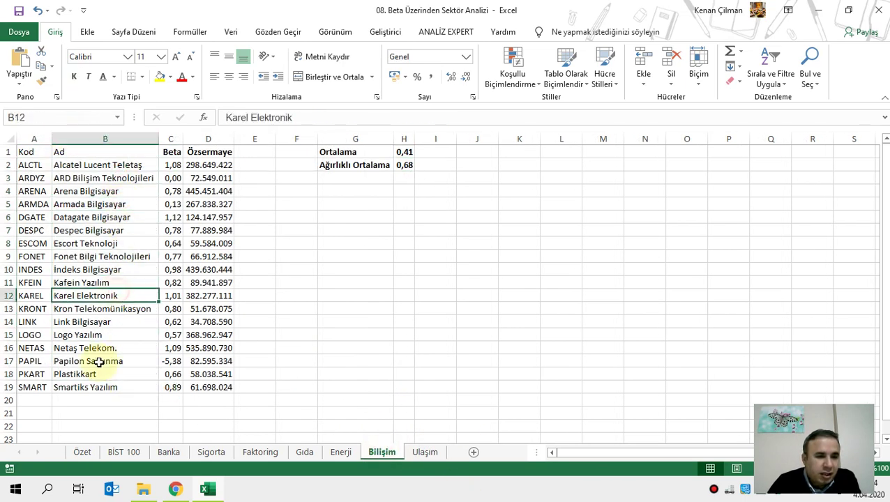
left_click(107, 360)
left_click(113, 389)
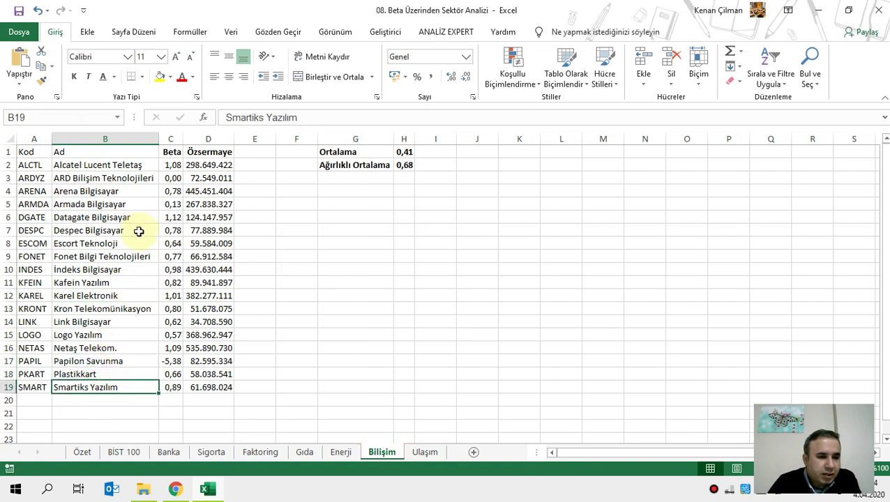
left_click_drag(104, 166, 122, 296)
Examine the Alcatel Lucent Teletaş and Netaş Telekom. rows, the Özsermaye formula in D19 and the Beta column.
left_click_drag(21, 165, 202, 166)
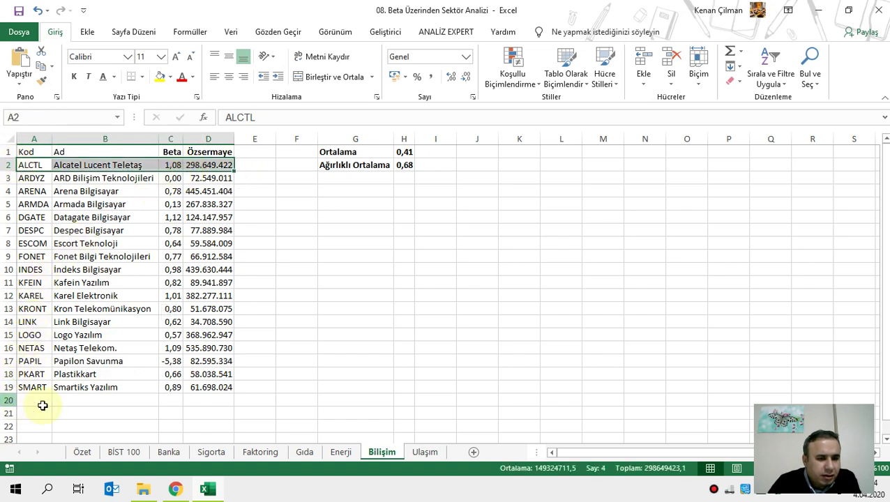
left_click_drag(24, 347, 198, 351)
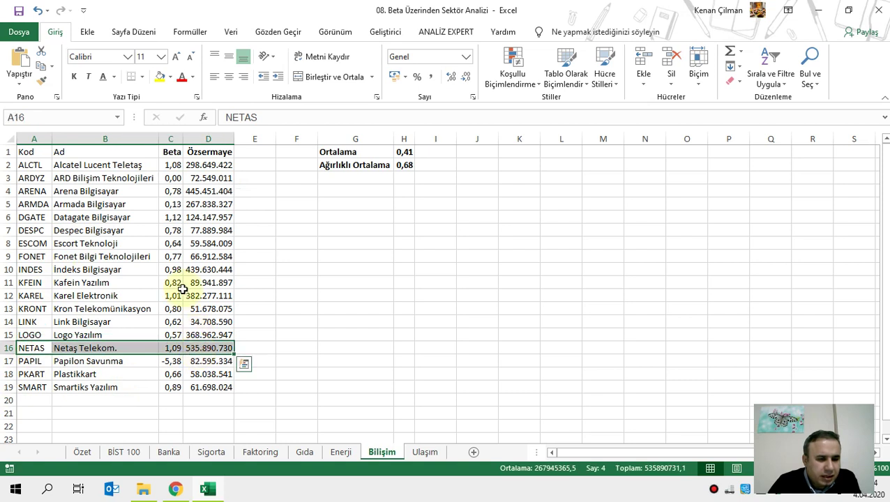
left_click(222, 388)
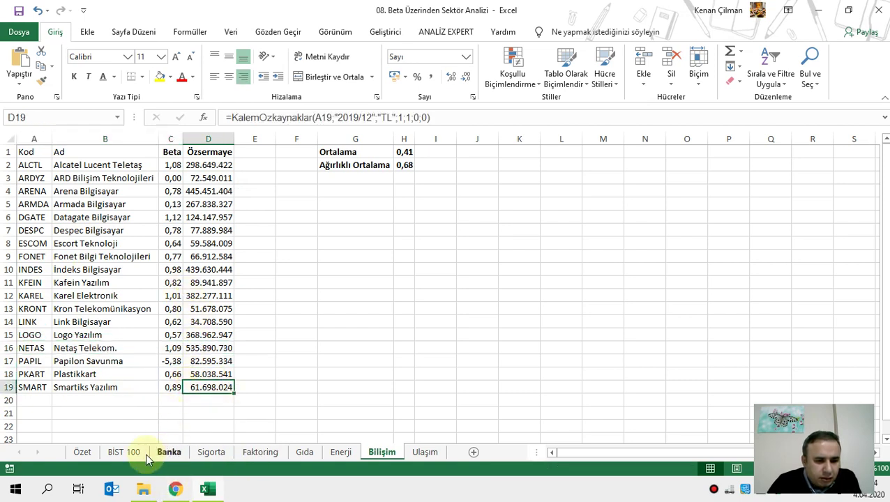
left_click_drag(170, 151, 170, 348)
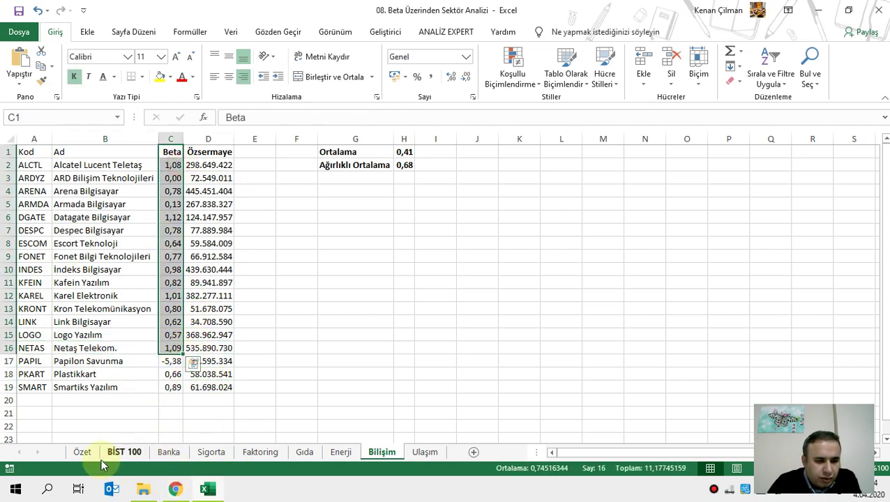
Examine the Ulaşım row on the Özet sheet, and the Türk Hava Yolları row and H2 formula on the Ulaşım sheet.
left_click(82, 453)
left_click(35, 249)
left_click_drag(35, 250, 147, 250)
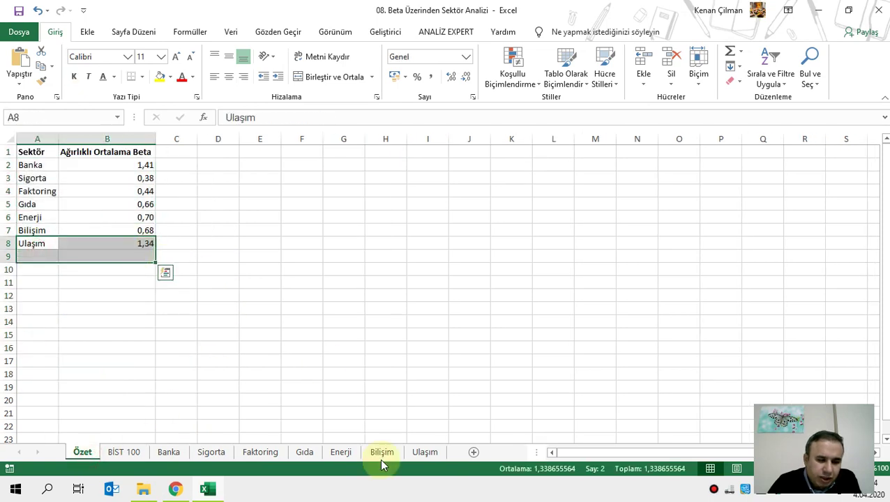
left_click(425, 453)
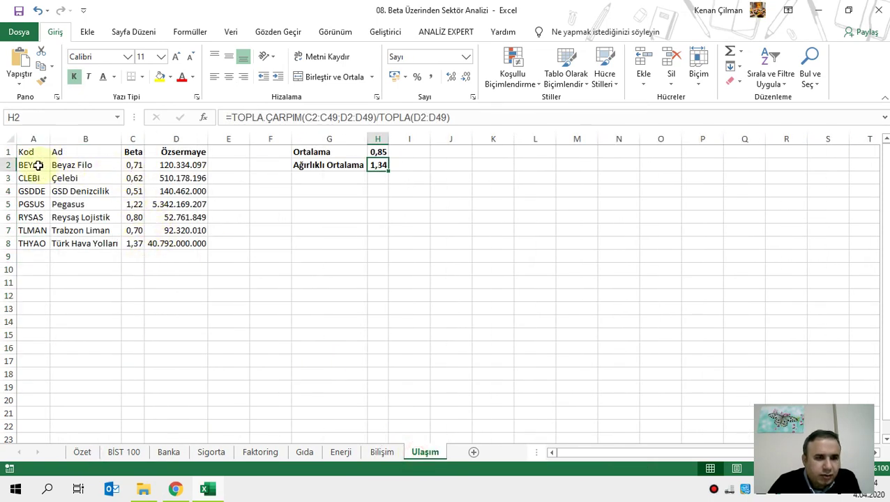
left_click(8, 244)
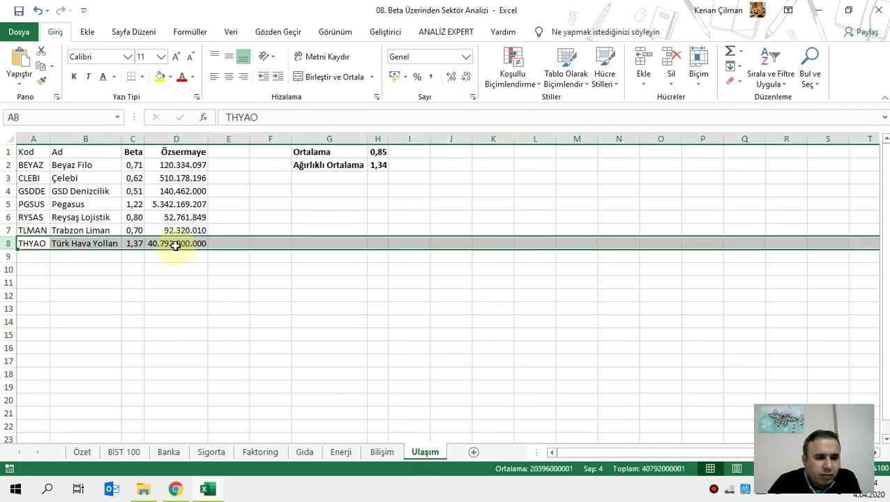
left_click_drag(175, 243, 31, 242)
left_click(377, 165)
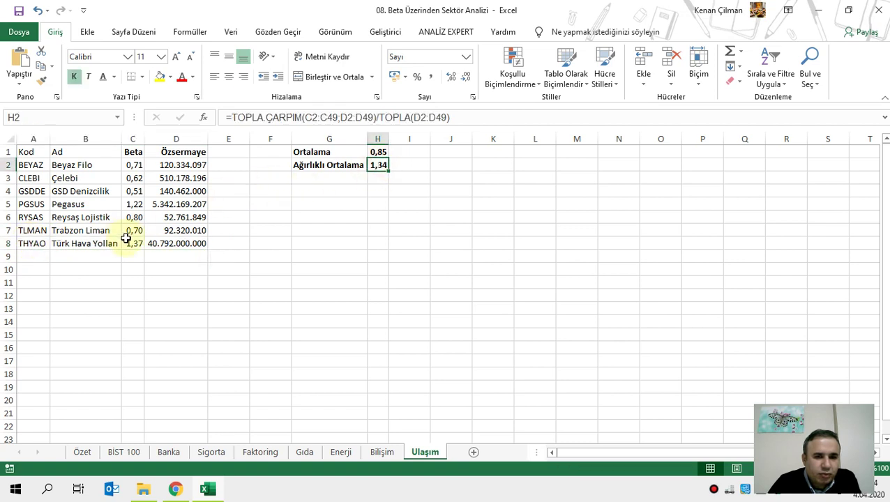
Compare the Beta and Özsermaye of Türk Hava Yolları with those of the other companies on the Ulaşım sheet.
left_click_drag(126, 239, 181, 243)
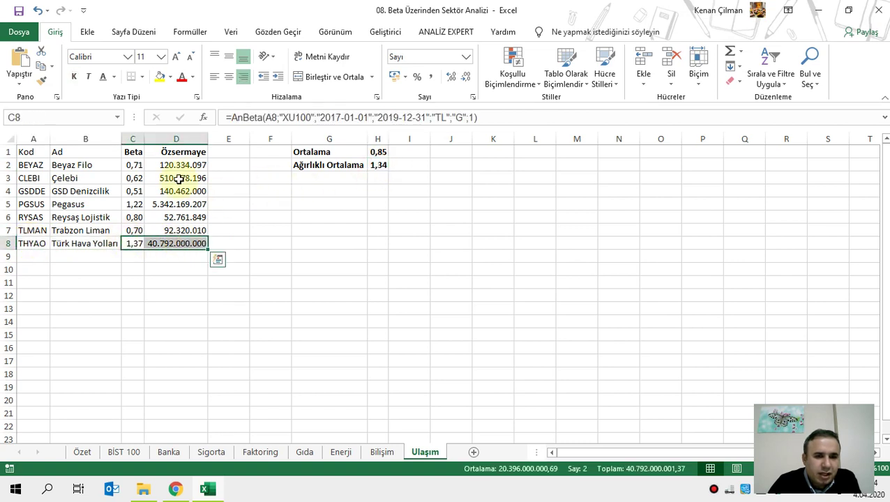
left_click_drag(183, 165, 123, 244)
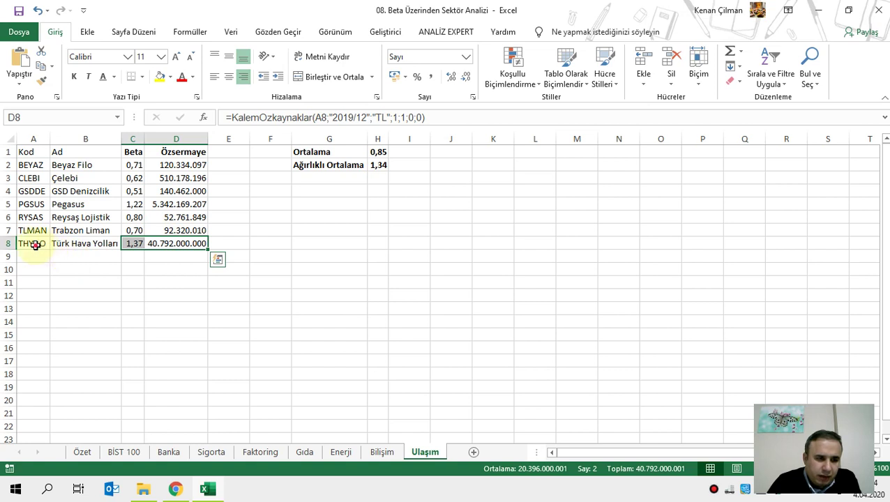
mouse_move(37, 242)
left_mouse_down()
mouse_move(185, 249)
mouse_move(38, 243)
left_mouse_up()
left_click(131, 243)
left_click(148, 267)
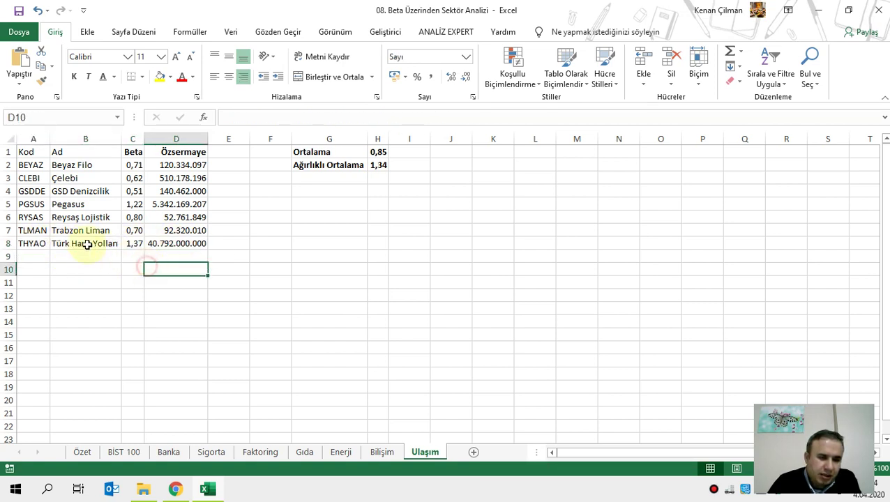
left_click_drag(79, 171, 2, 165)
left_click(141, 253)
left_click(99, 254)
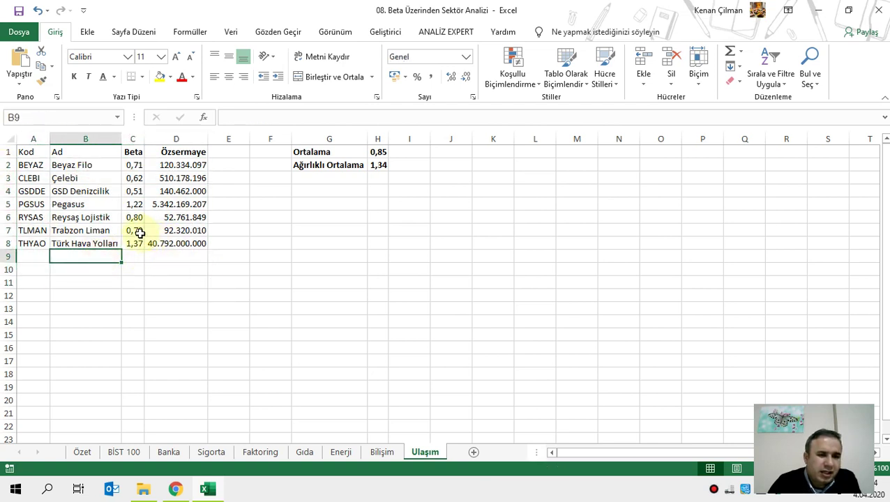
Clear the Beta and Özsermaye cells of Türk Hava Yolları in row 8 and check the Ağırlıklı Ortalama in H2.
left_click_drag(137, 242, 233, 244)
key("Delete")
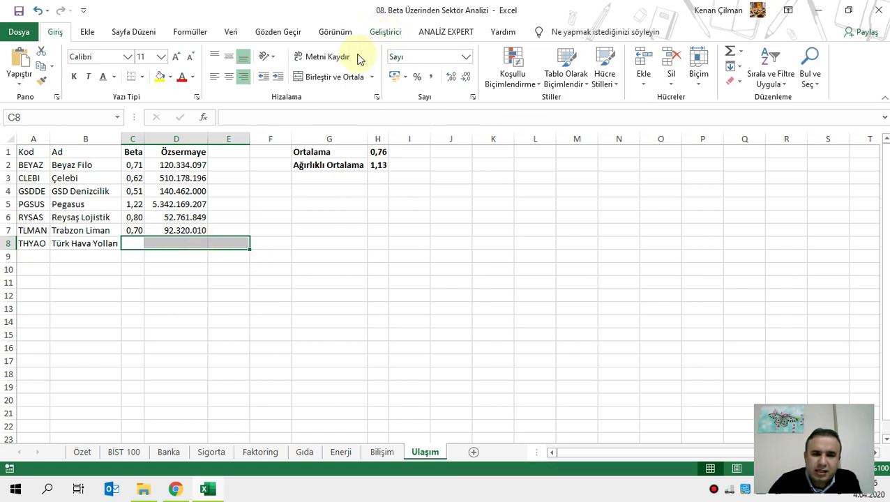
left_click(380, 168)
Clear the Beta and Özsermaye cells of Pegasus in row 5 and check the recalculated Ağırlıklı Ortalama.
left_click(67, 204)
left_click_drag(75, 204, 183, 204)
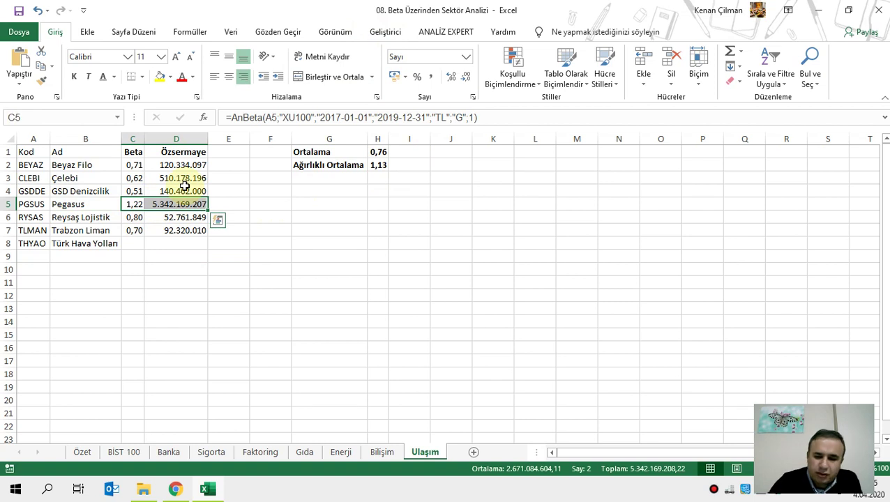
key("Delete")
left_click(375, 167)
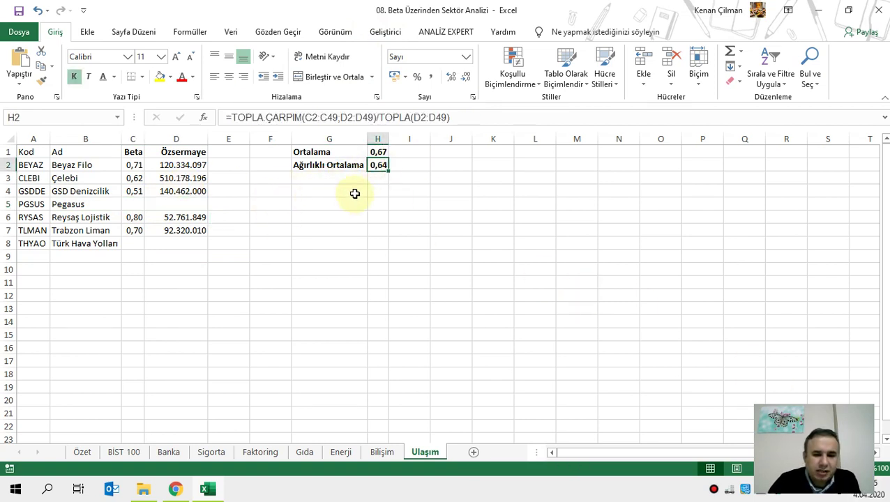
left_click_drag(324, 167, 395, 166)
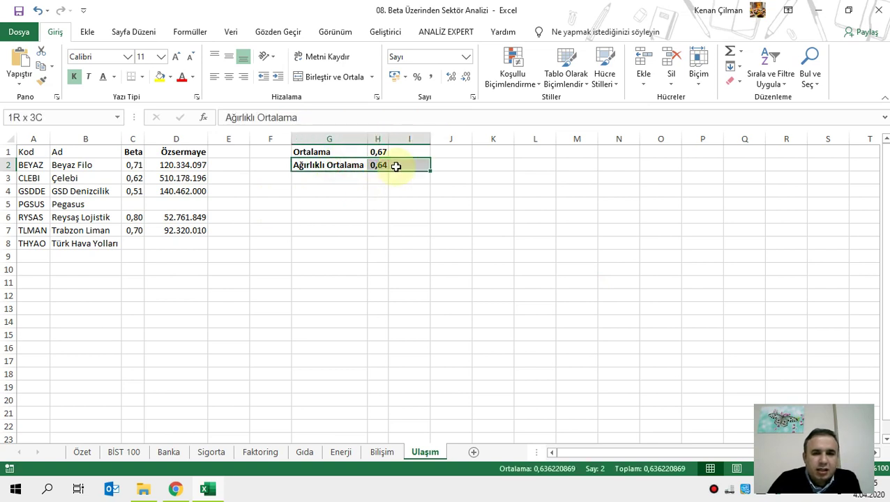
Undo the clearing of the Beta and Özsermaye cells of both Pegasus and Türk Hava Yolları.
left_click(377, 165)
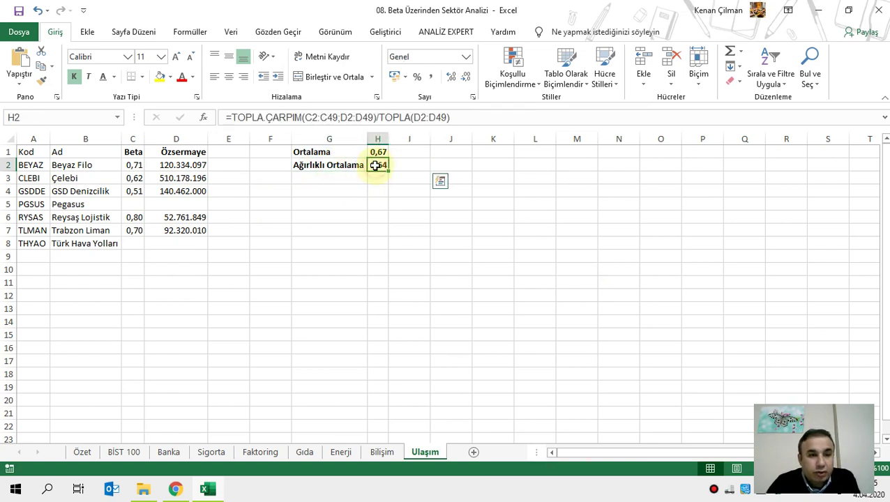
left_click(36, 11)
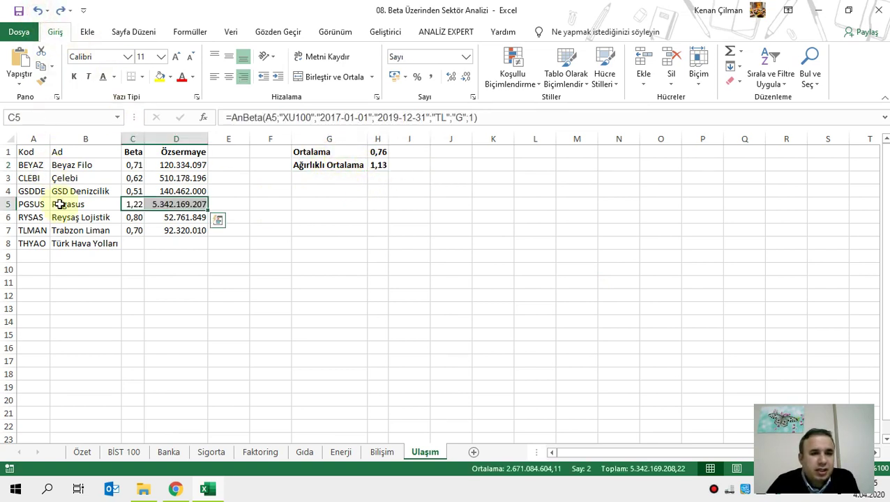
key("ctrl+y")
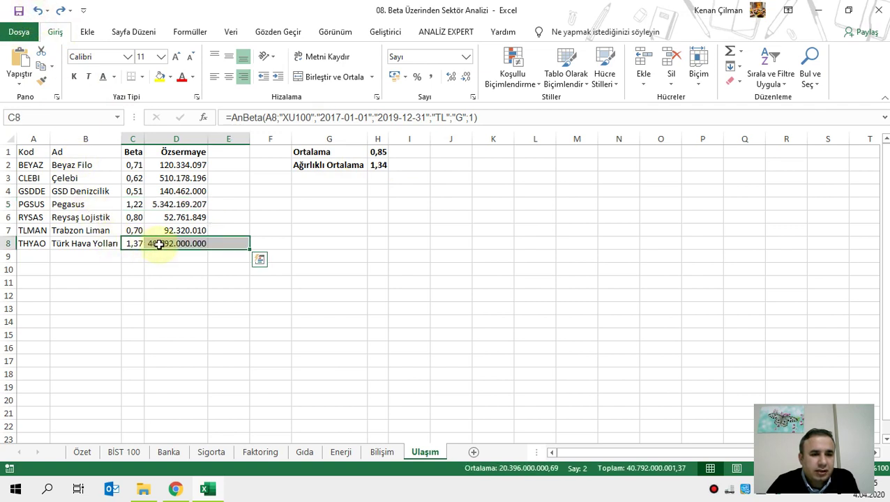
Compare the Özsermaye of Türk Hava Yolları and Pegasus with the rows of Beyaz Filo, Çelebi and GSD Denizcilik.
mouse_move(176, 243)
left_mouse_down()
mouse_move(121, 242)
mouse_move(174, 244)
left_mouse_up()
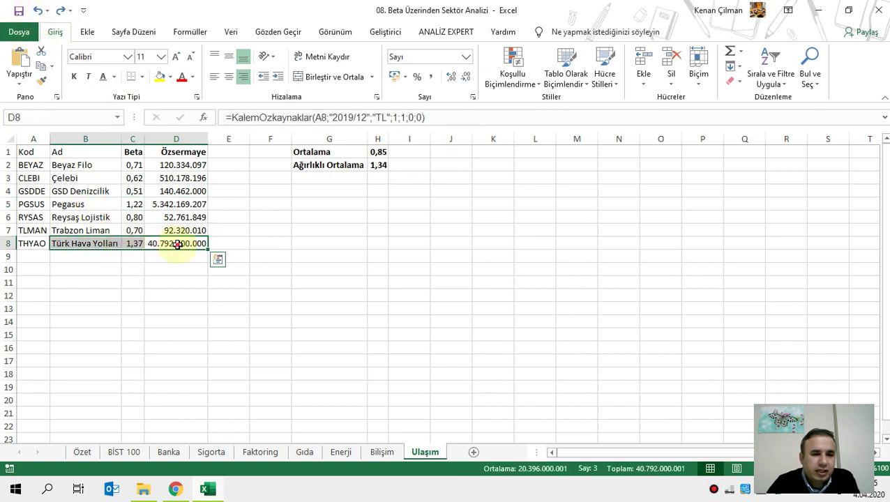
left_click(165, 204)
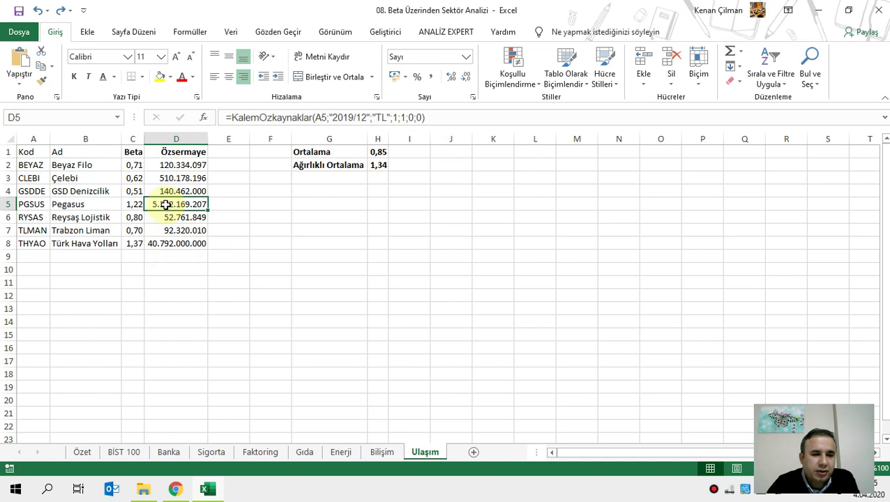
mouse_move(130, 165)
left_mouse_down()
mouse_move(127, 191)
mouse_move(129, 178)
left_mouse_up()
left_click_drag(60, 164, 143, 188)
left_click(79, 194)
left_click(98, 191)
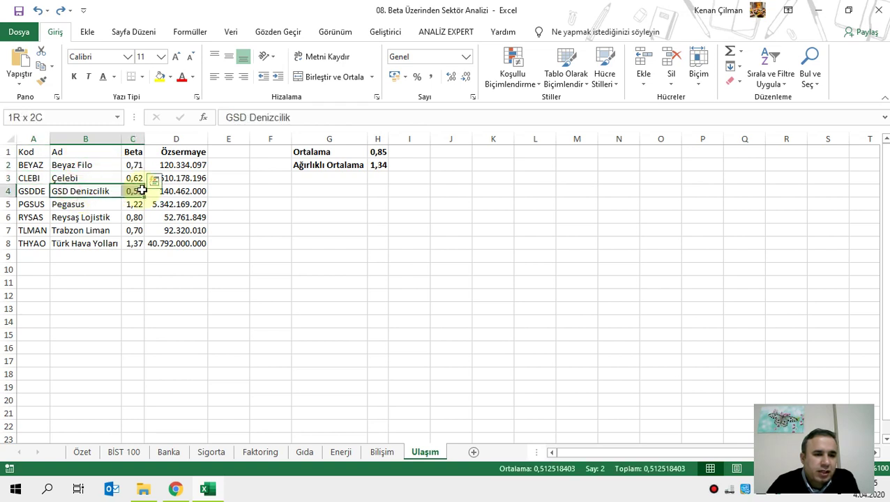
left_click(213, 190)
left_click(10, 191)
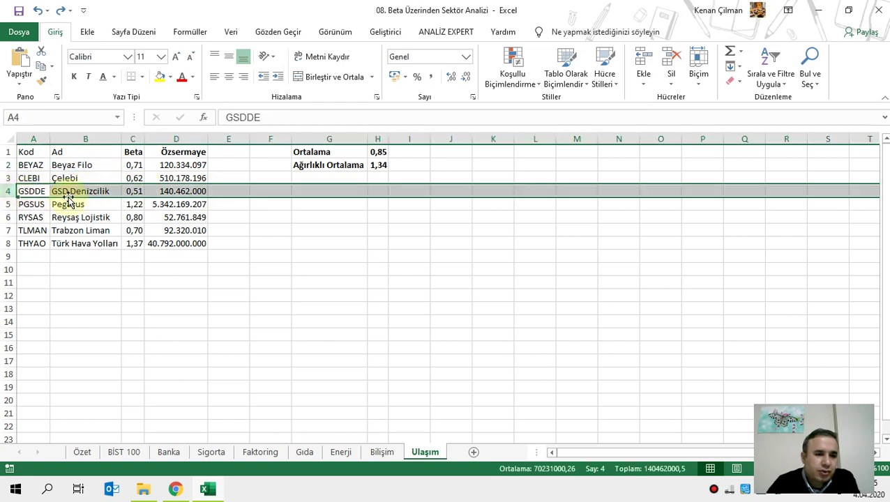
Examine the Reysaş Lojistik and Trabzon Liman rows against Pegasus and Türk Hava Yolları on the Ulaşım sheet.
left_click_drag(6, 217, 8, 230)
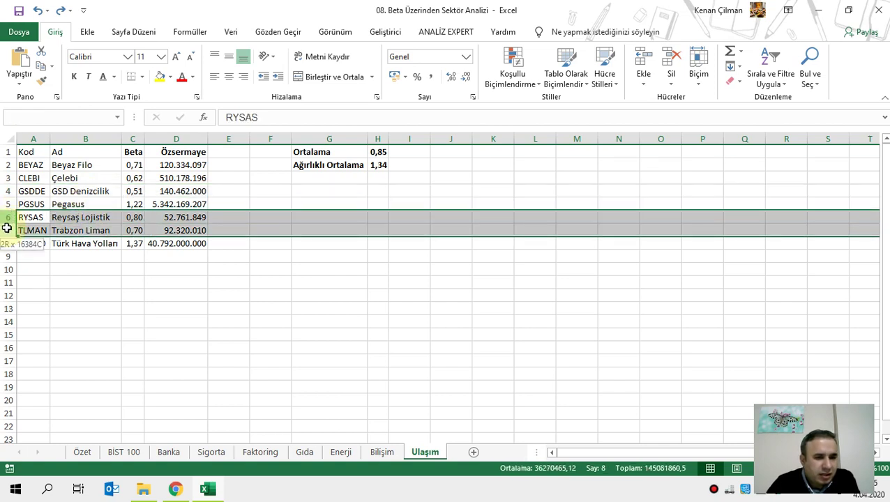
left_click_drag(79, 229, 174, 222)
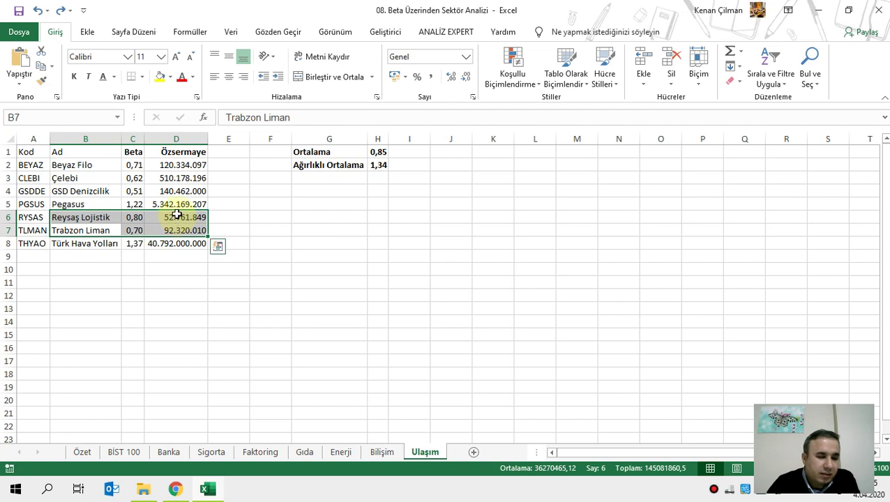
left_click_drag(6, 243, 5, 243)
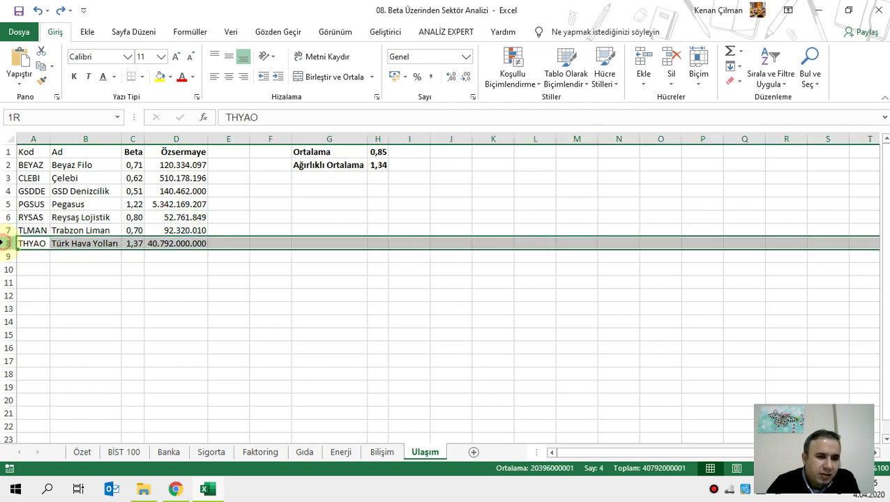
left_click(9, 204)
left_click(8, 243)
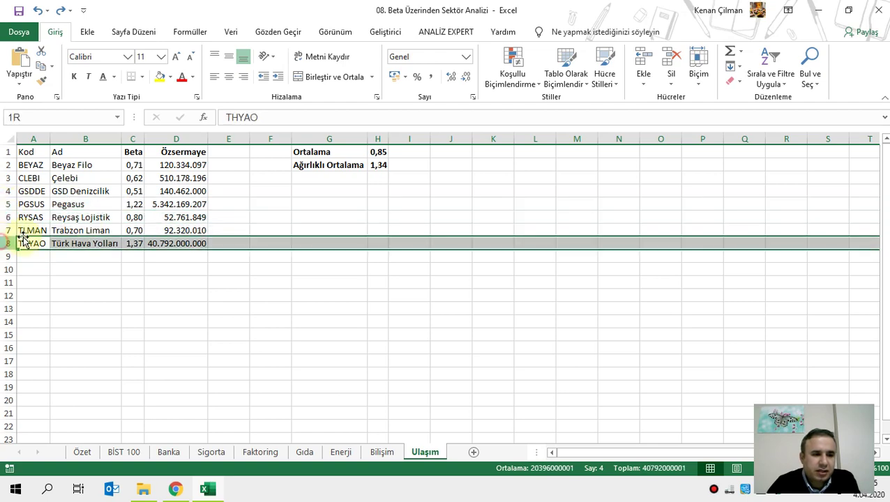
left_click_drag(106, 165, 188, 243)
left_click(378, 178)
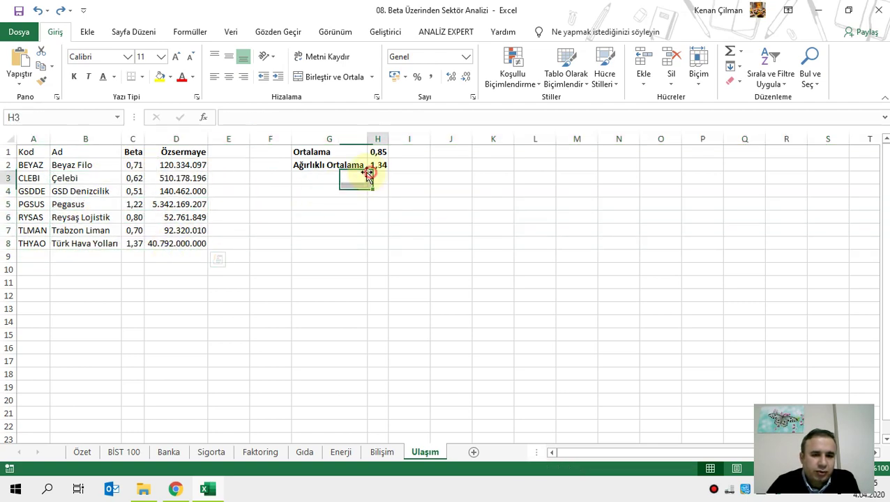
Examine the Ağırlıklı Ortalama Beta of the Sigorta sector on the Özet sheet and compare it with Banka.
left_click(83, 452)
left_click(227, 233)
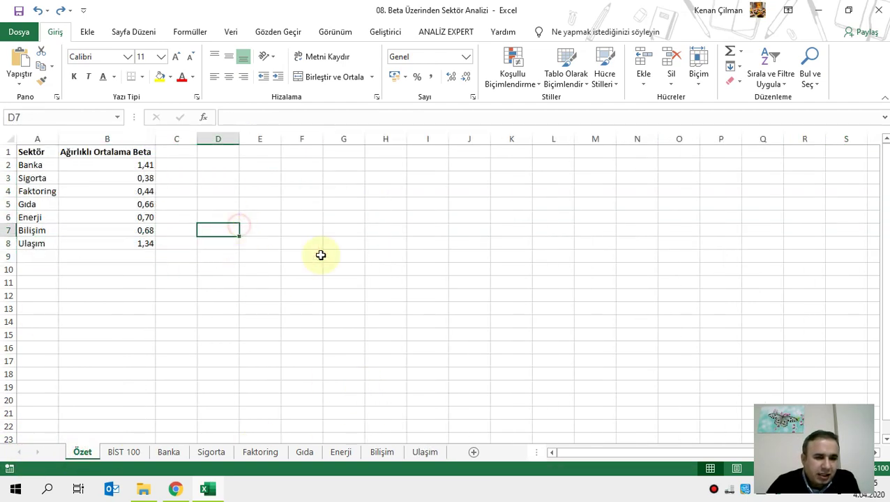
left_click(509, 308)
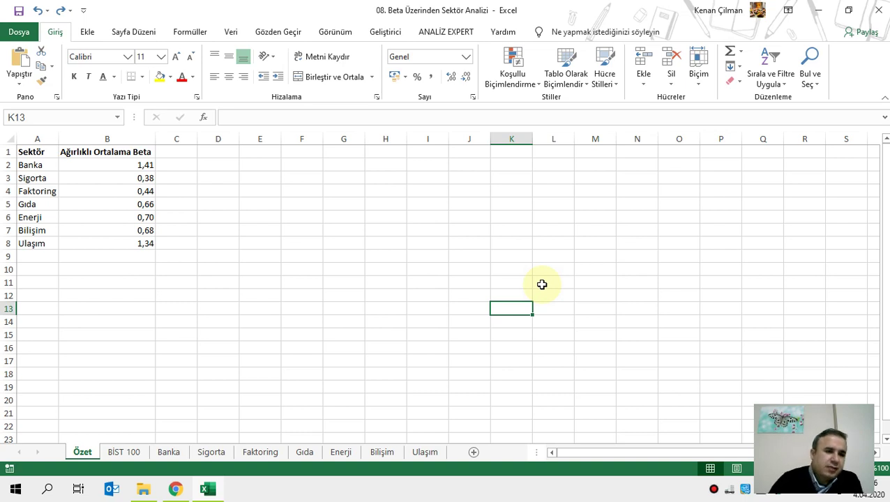
left_click(8, 178)
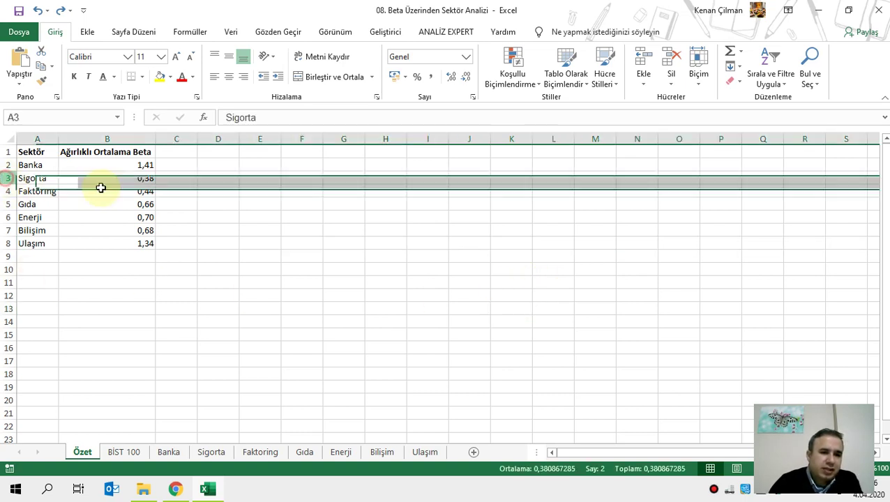
left_click_drag(145, 178, 20, 175)
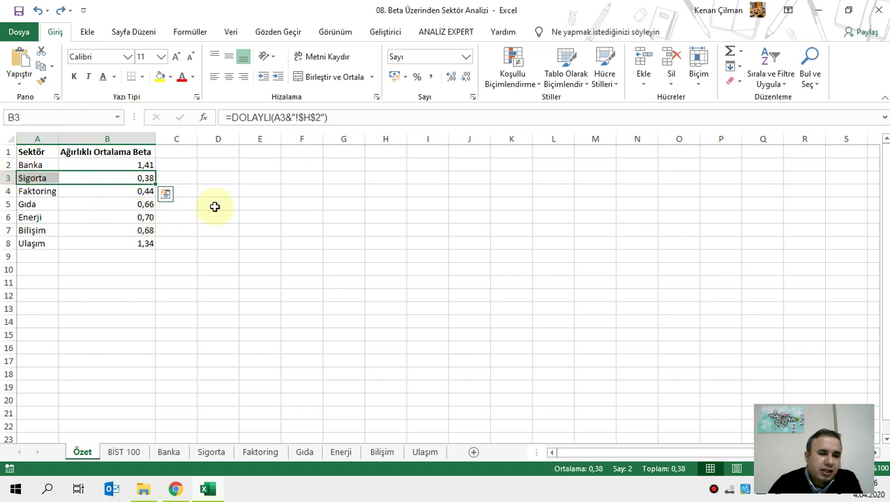
left_click(6, 177)
left_click_drag(40, 177, 133, 179)
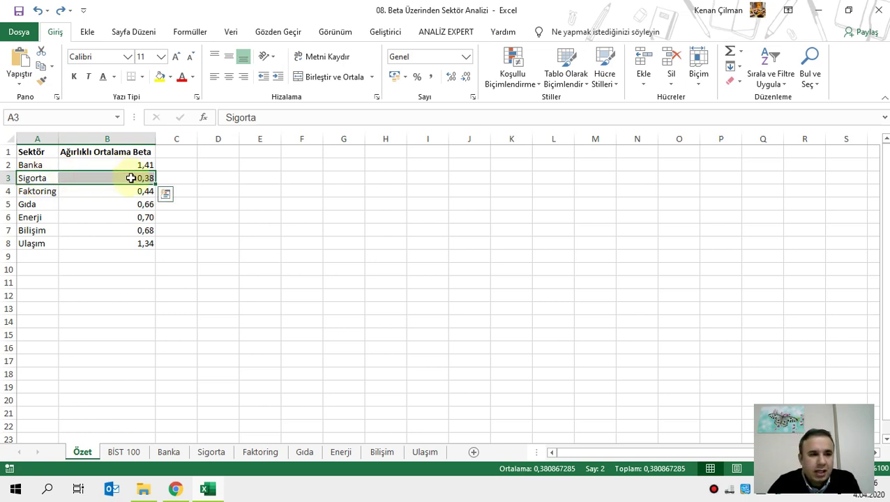
left_click_drag(131, 177, 113, 167)
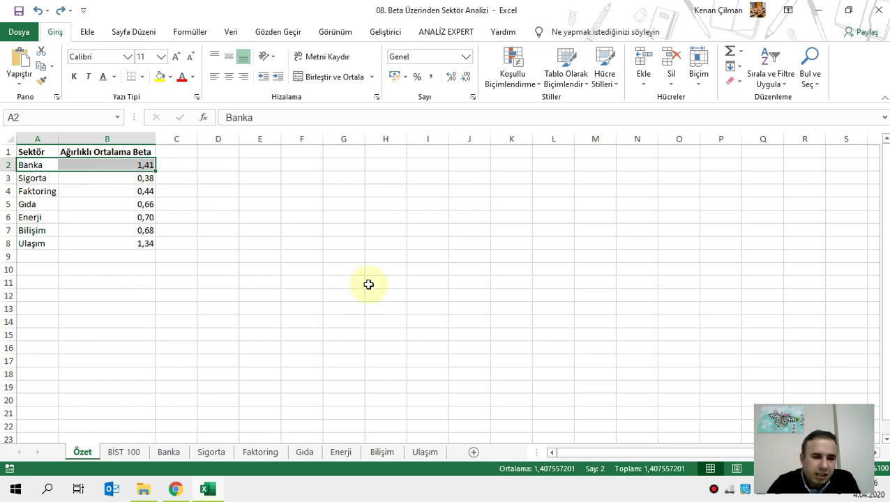
Review the sector table on the Özet sheet, comparing the weighted betas of Sigorta, Banka and Ulaşım.
left_click_drag(145, 165, 137, 246)
left_click(259, 281)
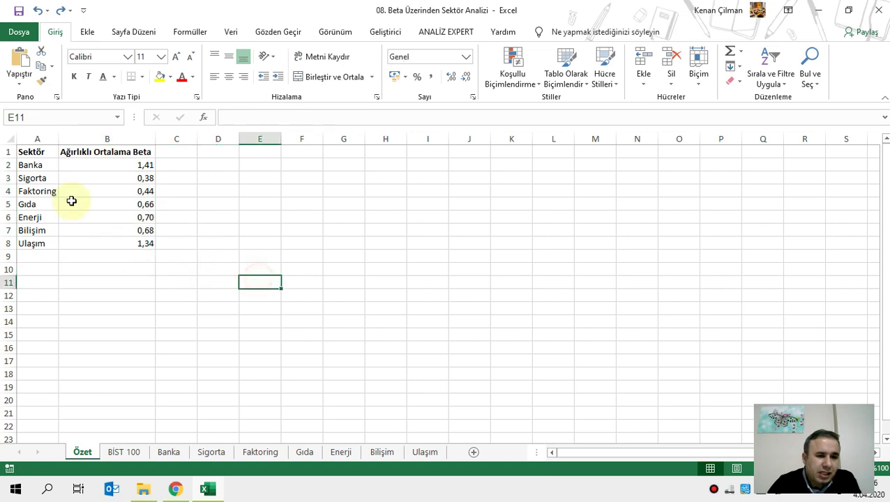
left_click_drag(24, 149, 220, 296)
left_click(171, 260)
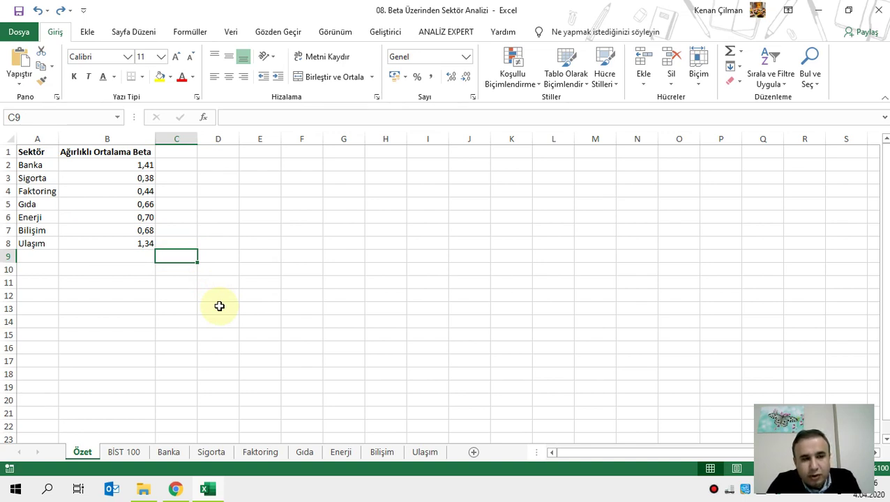
left_click_drag(31, 178, 120, 182)
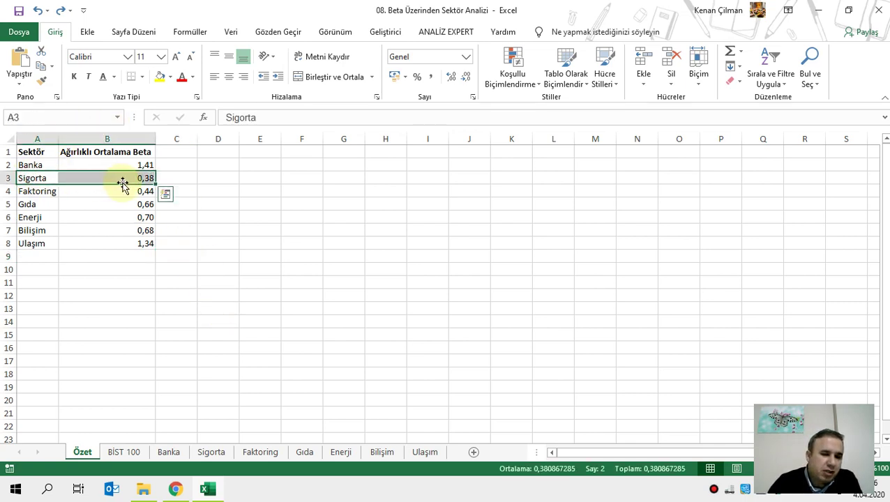
left_click_drag(23, 160, 148, 165)
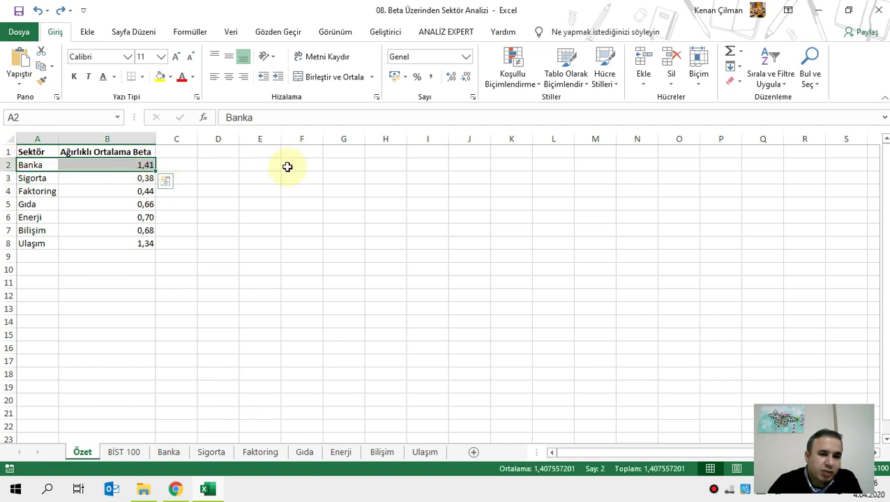
left_click(247, 232)
left_click_drag(28, 243, 76, 242)
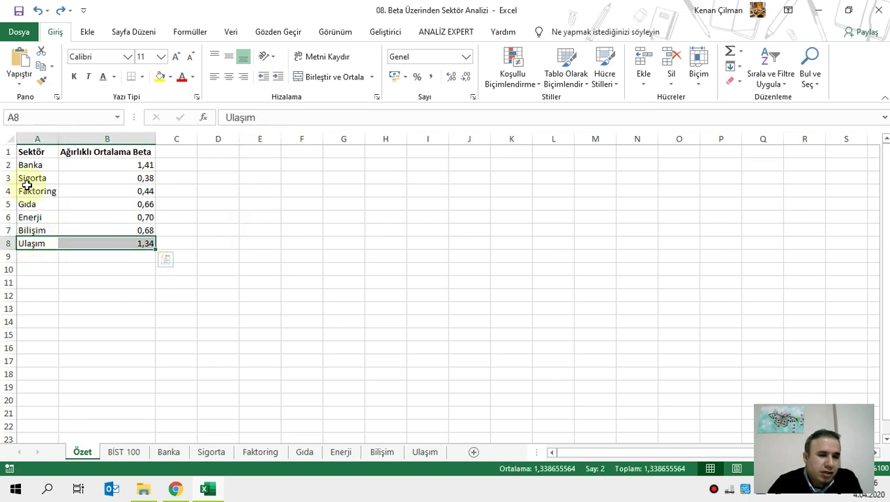
left_click_drag(29, 174, 119, 245)
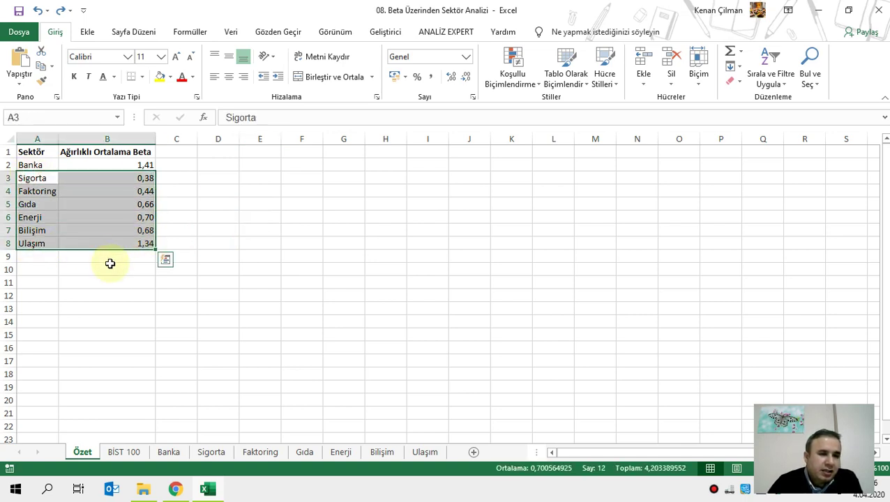
Review the Ağırlıklı Ortalama Beta values of all seven sectors in B2:B8 of the Özet sheet.
left_click_drag(32, 157, 158, 302)
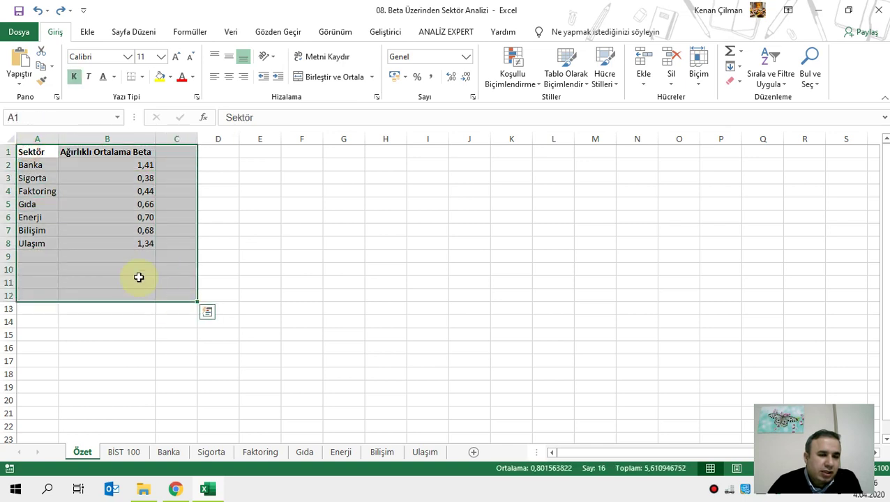
left_click(138, 279)
left_click(195, 285)
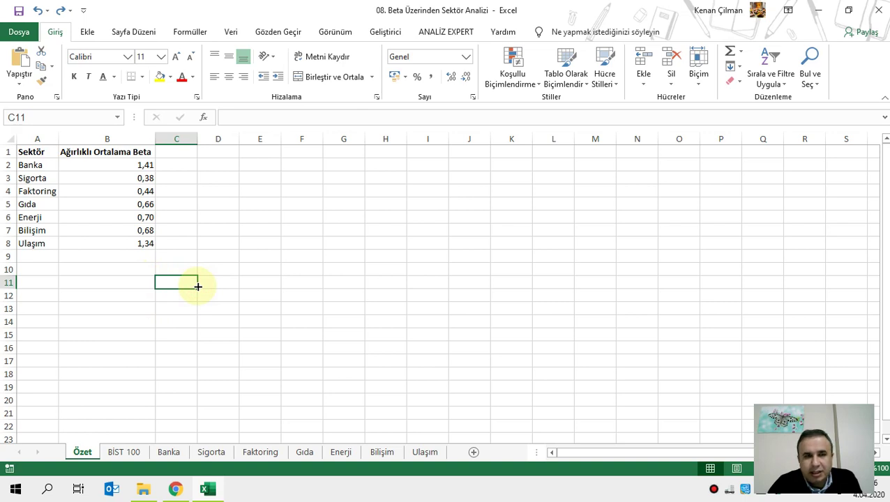
left_click_drag(35, 149, 137, 260)
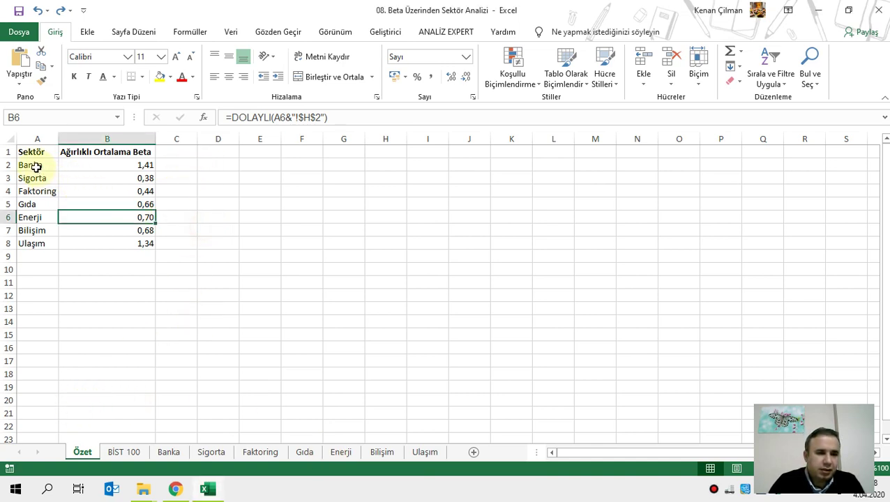
left_click_drag(36, 167, 133, 240)
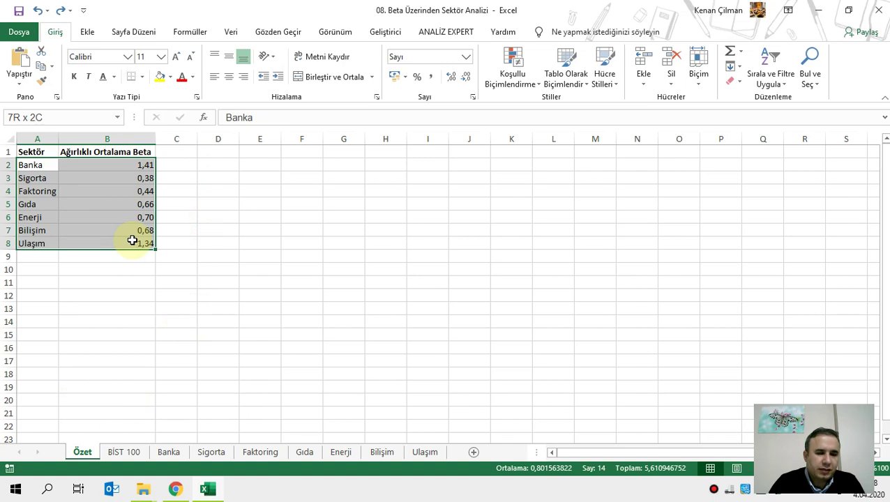
left_click(234, 241)
left_click_drag(44, 153, 153, 283)
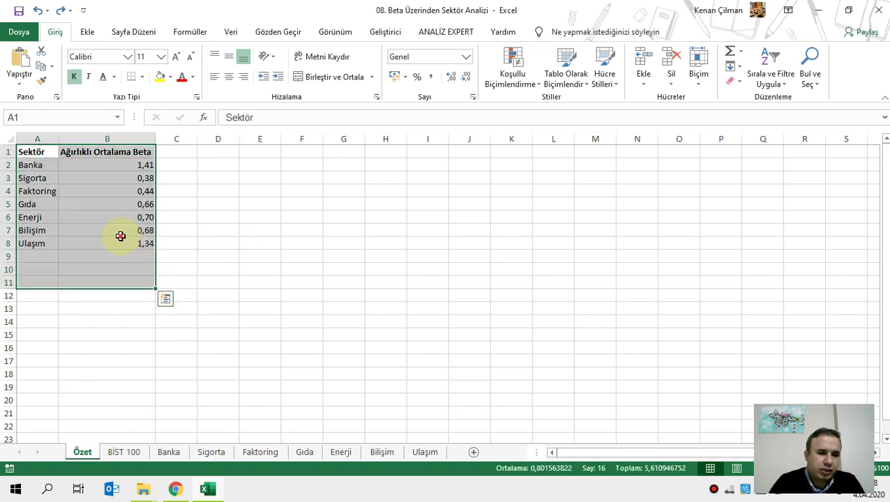
left_click(120, 236)
left_click(218, 203)
left_click_drag(143, 163, 142, 249)
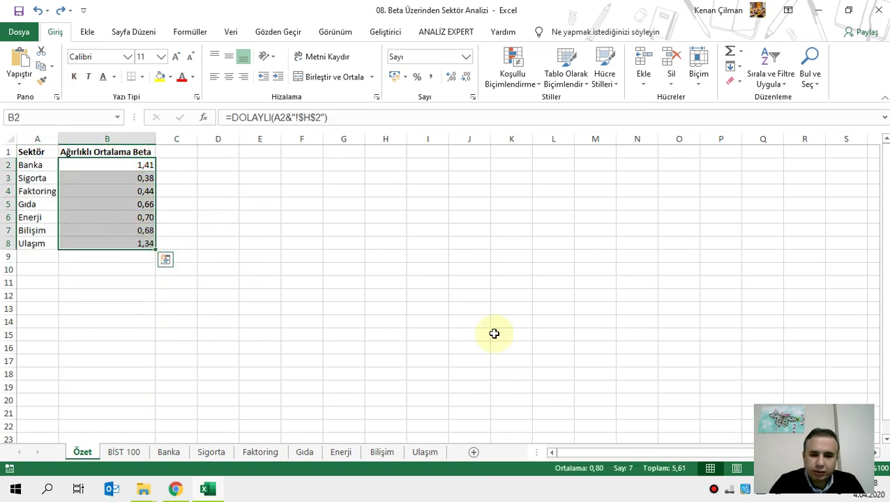
left_click(109, 138)
left_click(330, 233)
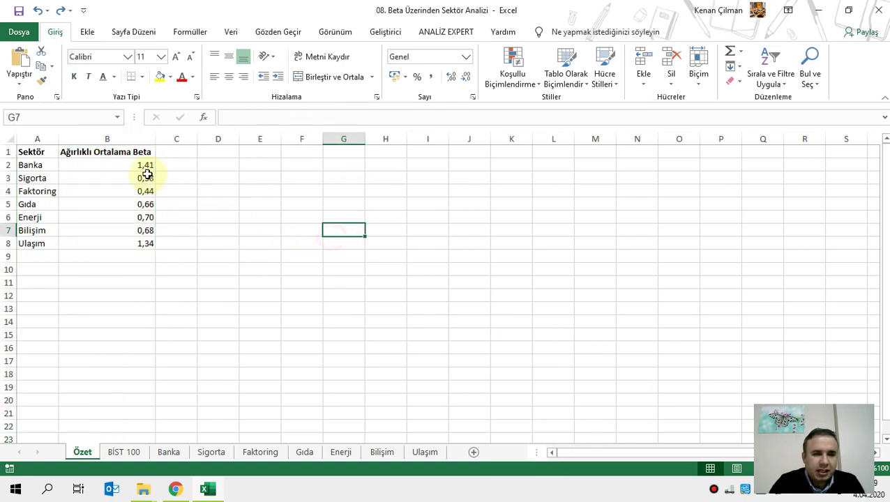
Compare the Banka sector's weighted beta in B2 with the average of the other sectors in B3:B8.
left_click_drag(32, 165, 129, 241)
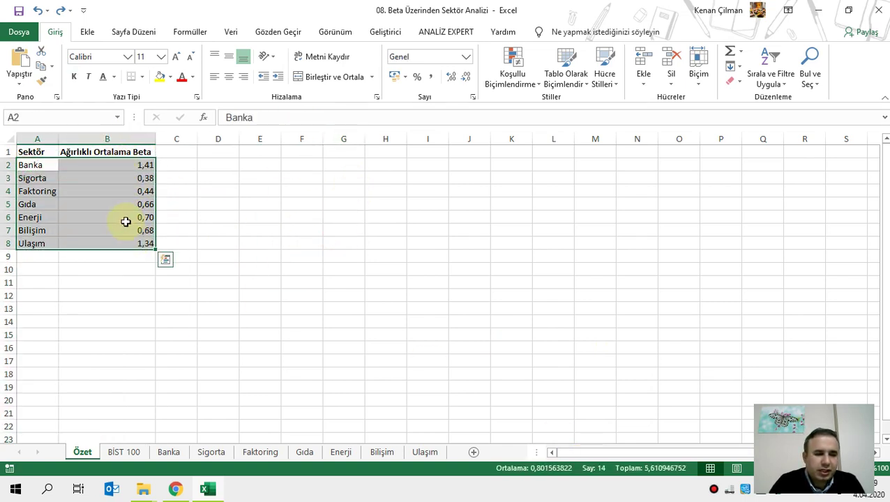
left_click(126, 222)
left_click_drag(42, 165, 79, 161)
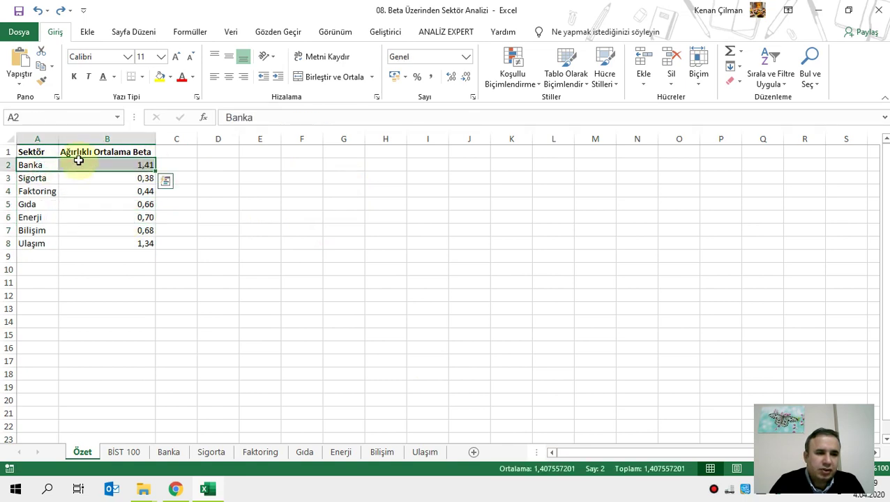
left_click_drag(24, 165, 136, 243)
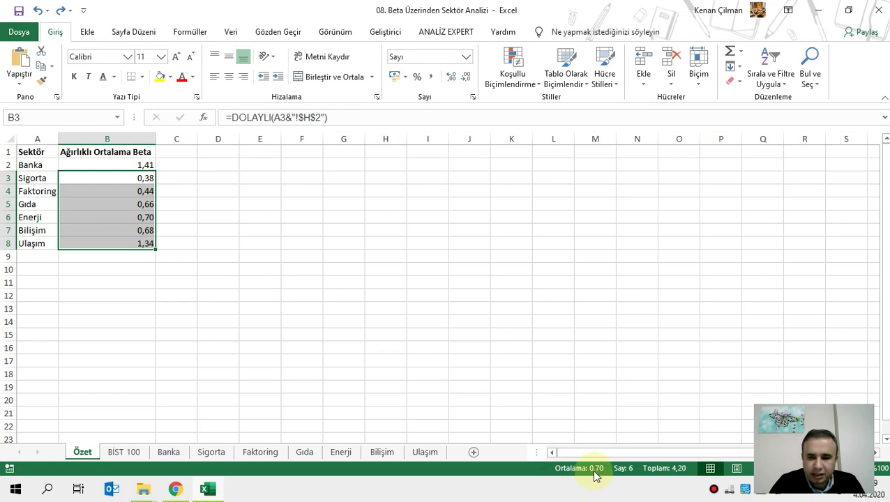
left_click(141, 165)
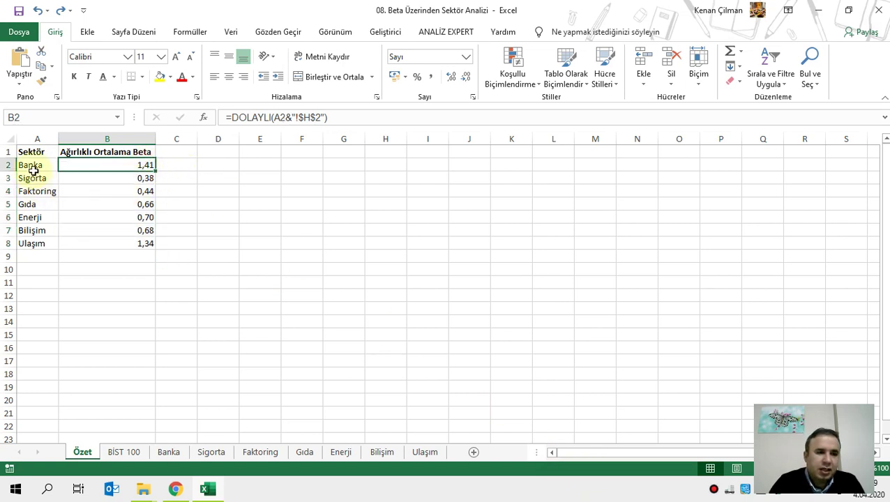
Check the average Ağırlıklı Ortalama Beta of all seven sectors in B2:B8 of the Özet sheet.
left_click_drag(34, 170, 120, 262)
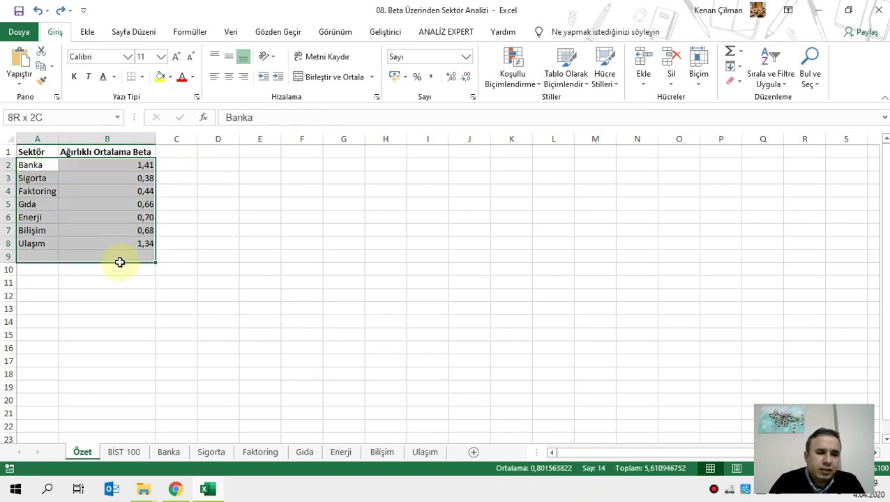
left_click_drag(120, 263, 120, 265)
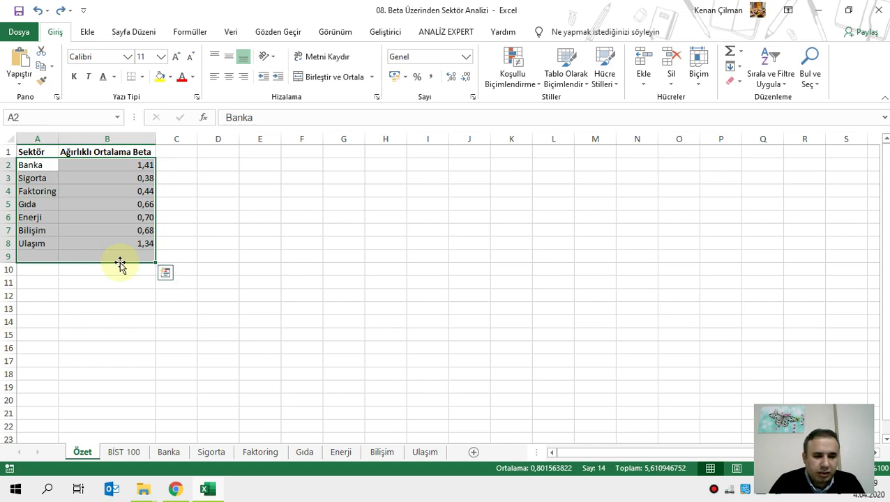
left_click_drag(136, 151, 144, 266)
left_click_drag(123, 171, 135, 234)
left_click_drag(136, 168, 139, 246)
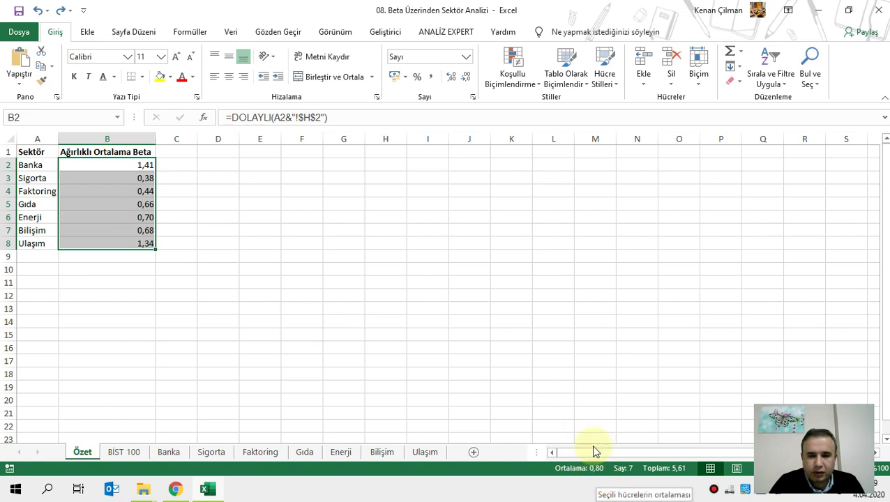
Compare the average beta of the sectors without Banka in B3:B8 with the average across B2:B8.
left_click(33, 178)
left_click_drag(135, 178, 136, 244)
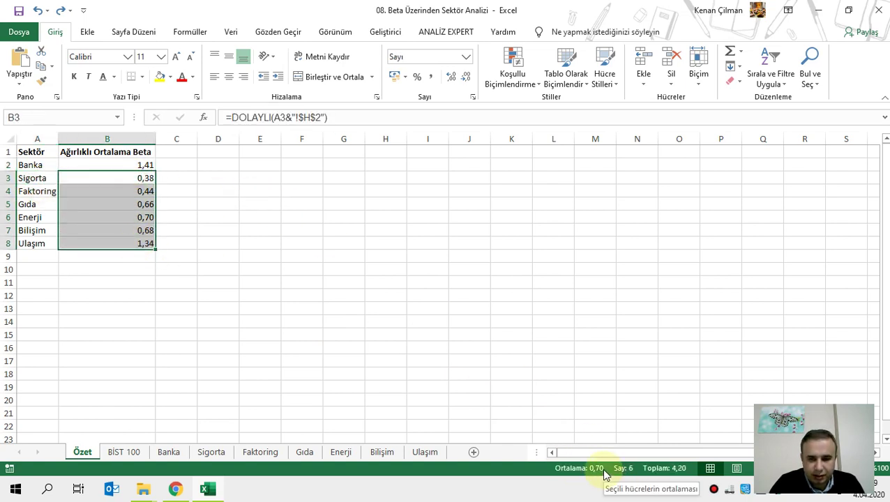
left_click_drag(109, 166, 122, 249)
left_click(272, 255)
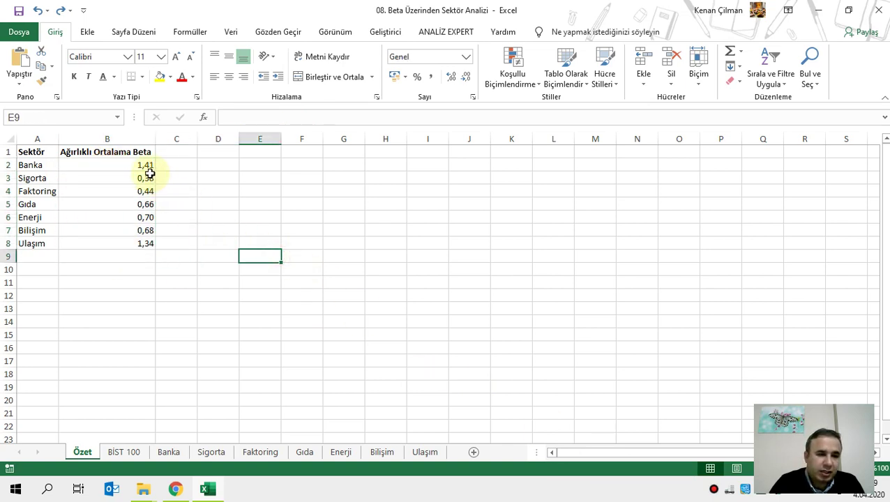
left_click_drag(150, 172, 145, 257)
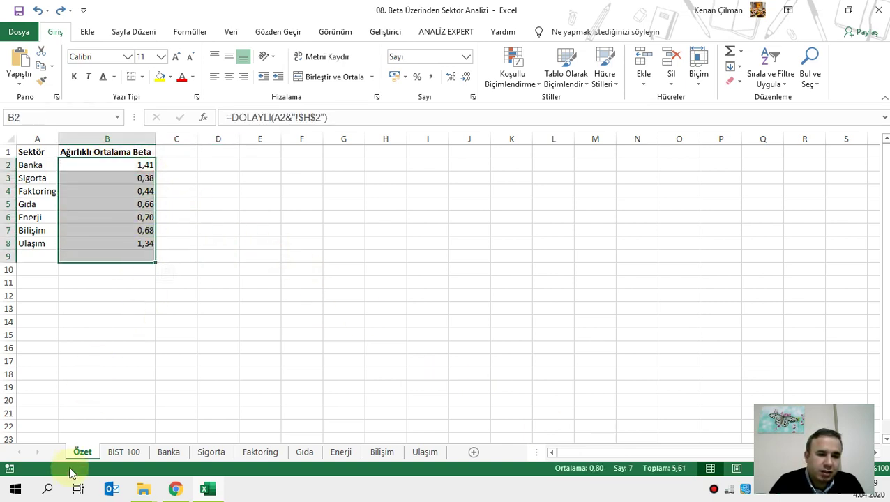
Examine the Piyasa Değeri and H. A. PD values of the seven banks in rows 2 to 8 of the BİST 100 sheet.
left_click(130, 453)
left_click(515, 180)
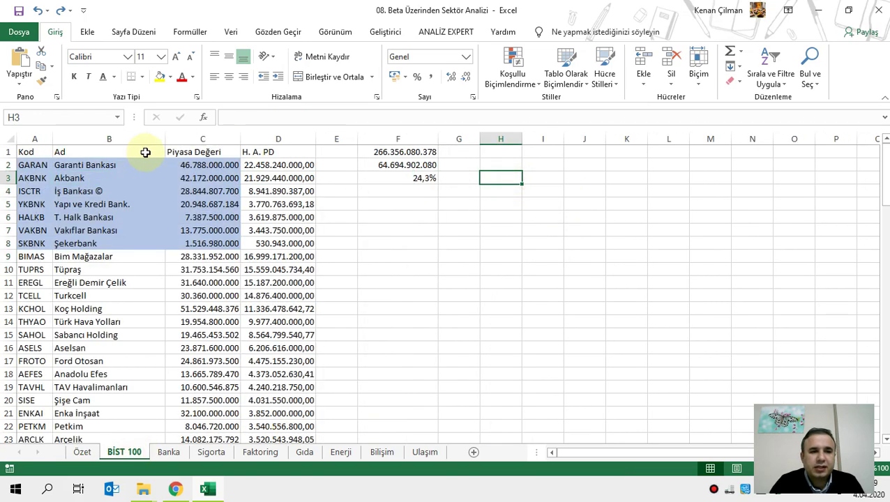
left_click_drag(20, 165, 211, 243)
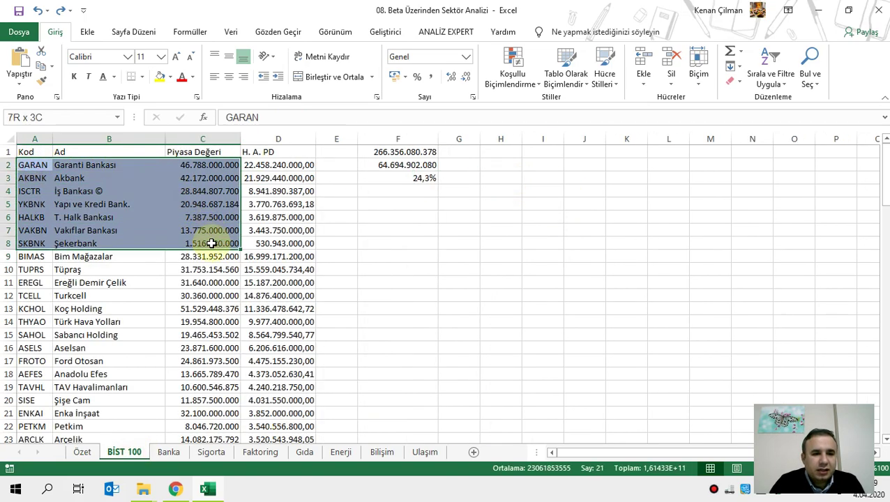
left_click_drag(278, 166, 281, 240)
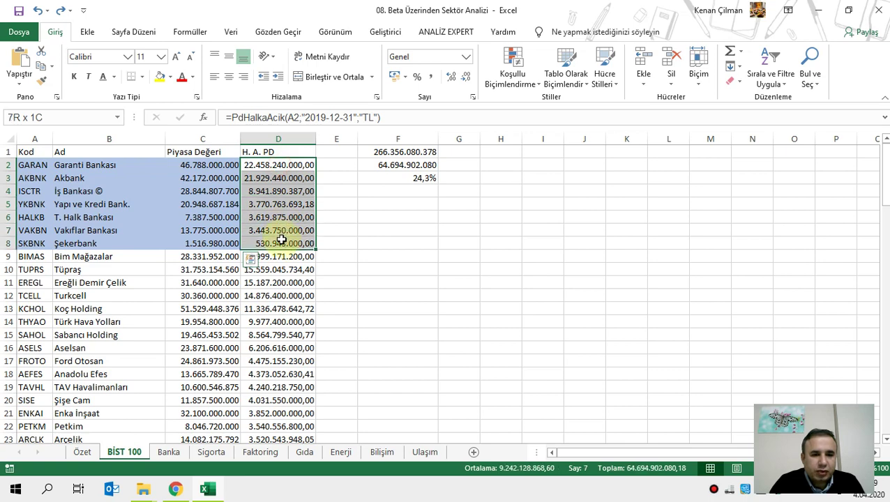
Inspect the formulas for the banks' total in F2, the index total in F1 and the bank share in F3.
double_click(408, 166)
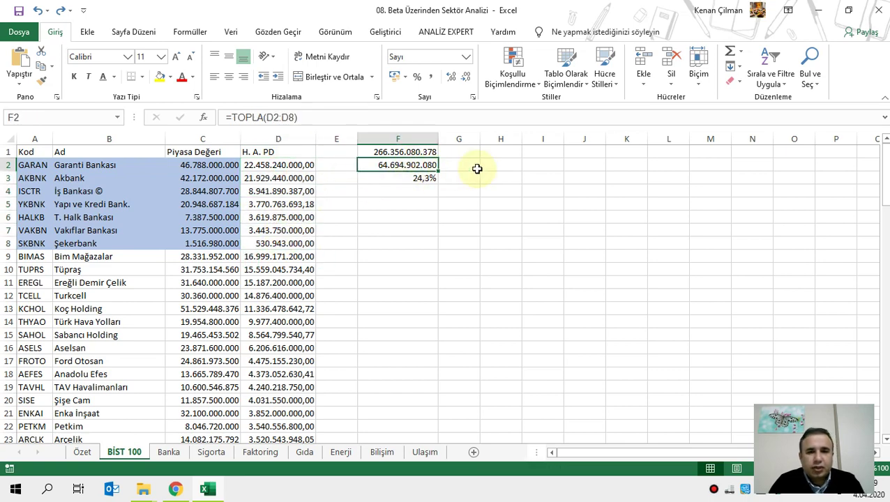
key("Escape")
left_click(187, 165)
double_click(405, 152)
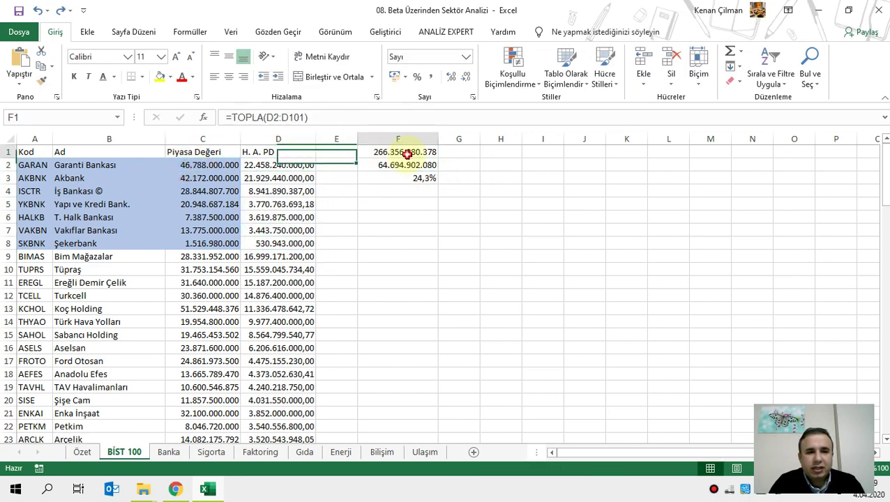
key("Escape")
left_click(408, 179)
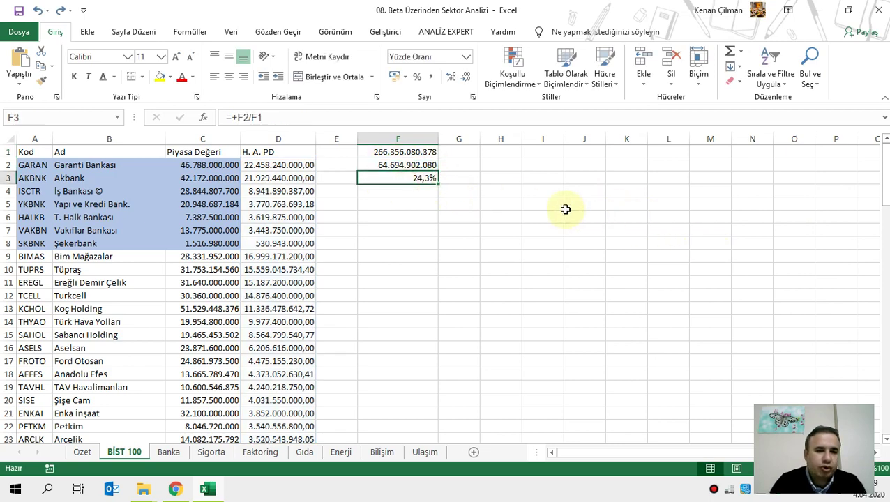
Compare the banks' market values in columns C and D with Bim Mağazalar, and recheck the share formula in F3.
left_click_drag(206, 165, 281, 270)
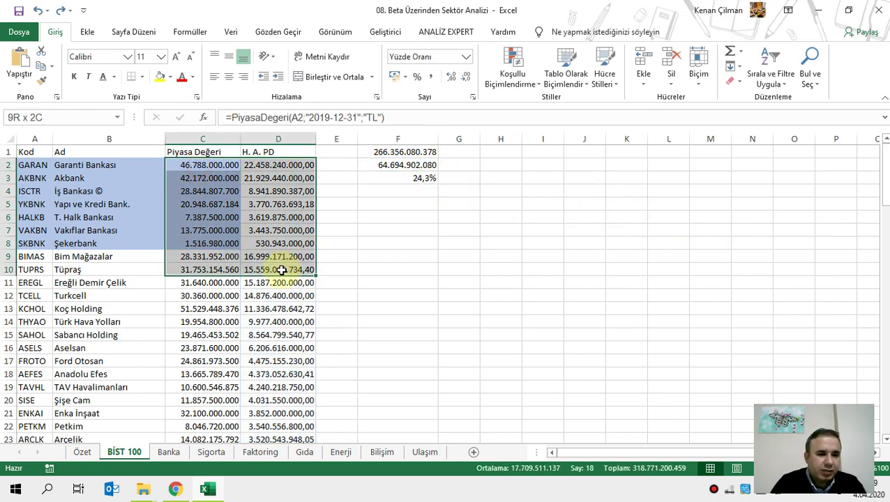
left_click_drag(199, 257, 248, 256)
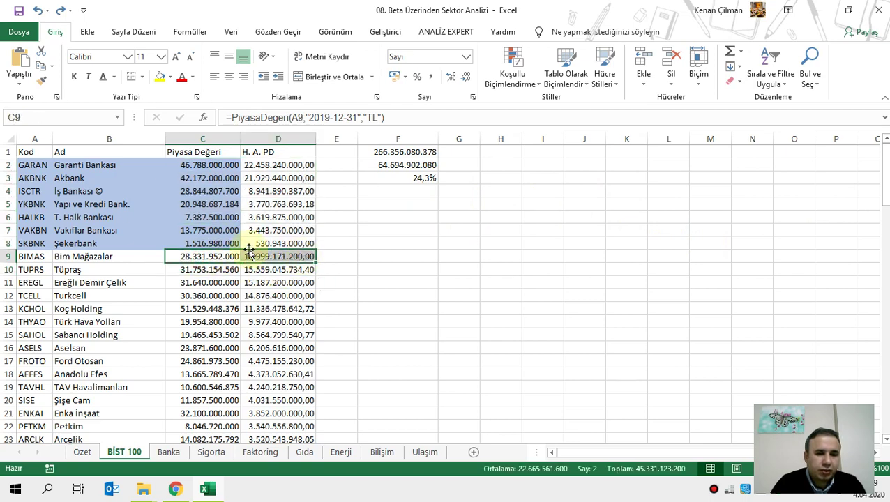
left_click_drag(192, 164, 260, 241)
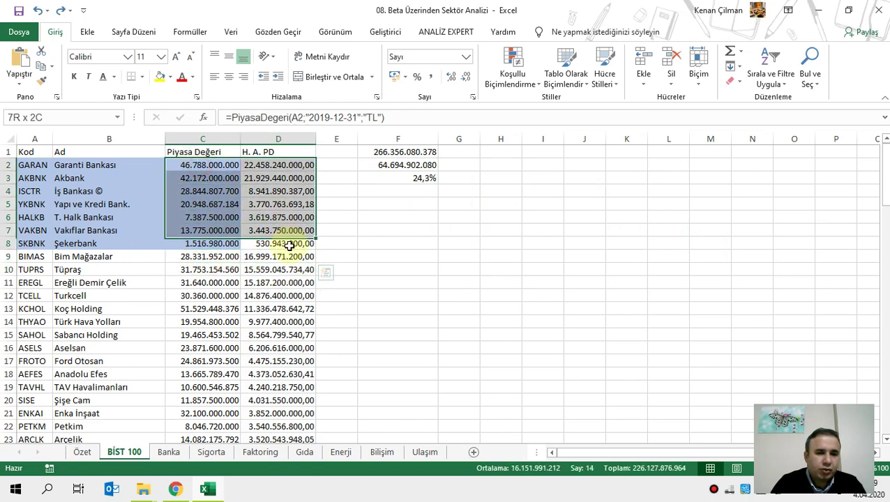
left_click(398, 178)
key("F2")
key("ctrl+Return")
On the Özet sheet, enter a formula in C2 that multiplies Banka's weighted beta in B2 by 0,25.
left_click(83, 452)
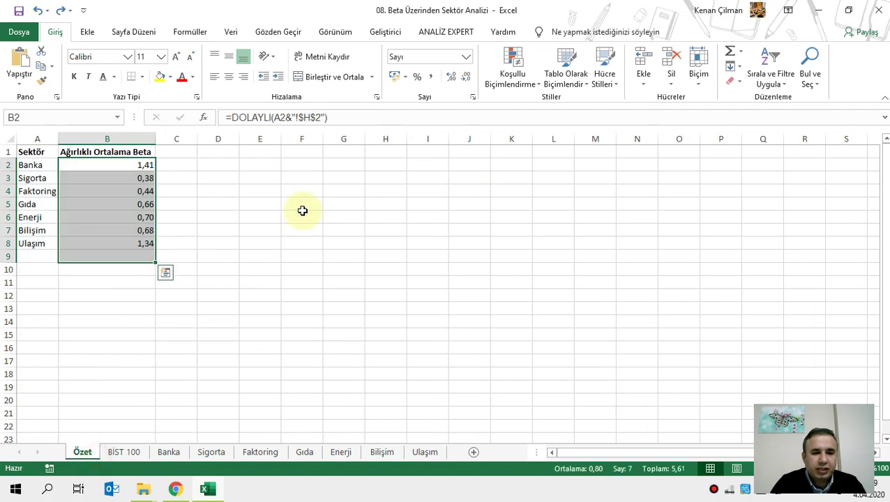
left_click(128, 168)
left_click(181, 164)
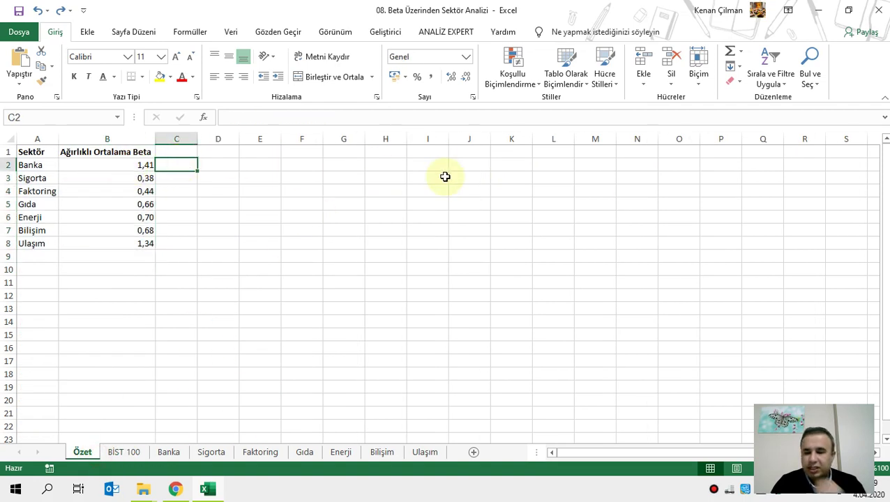
type("+")
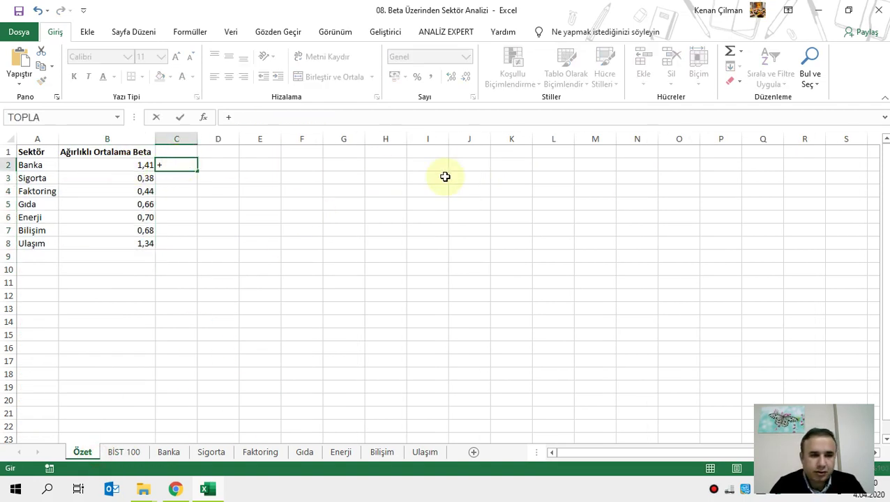
key("Left")
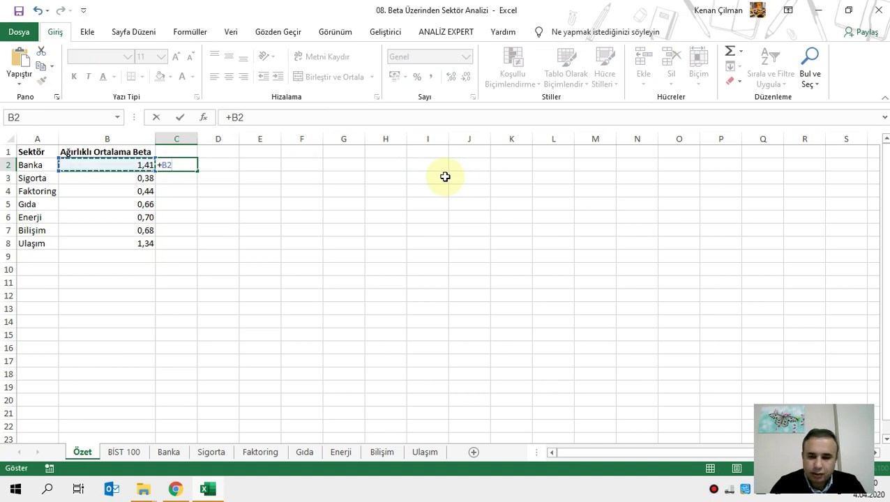
type("*,25")
key("Return")
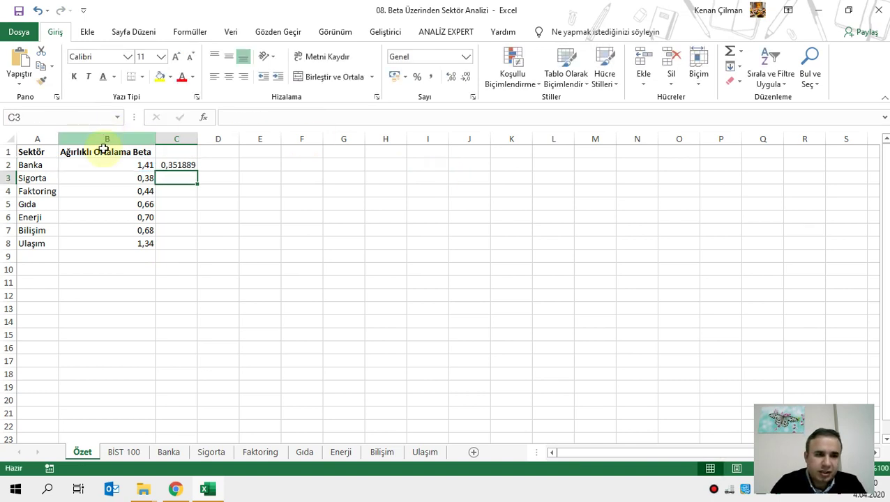
Calculate the equal weight for the six sectors other than Banka in B10 as 0,75/6.
left_click_drag(143, 178, 142, 243)
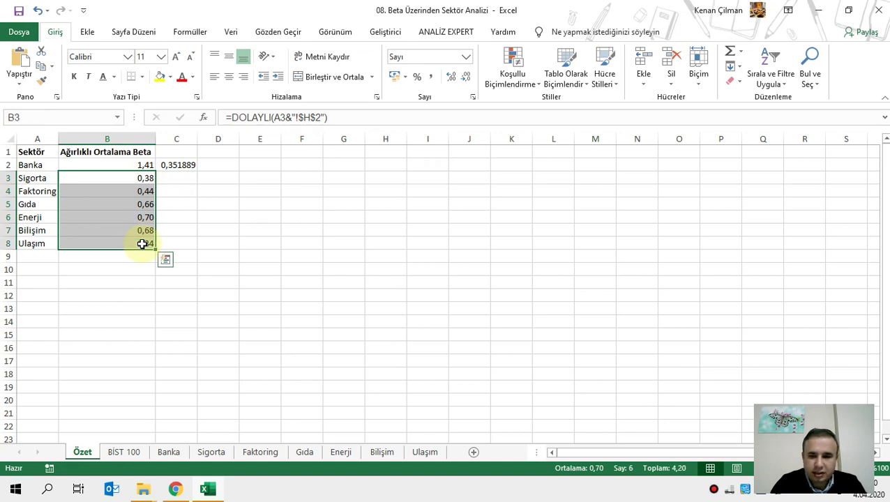
left_click(143, 268)
type("+,75/6")
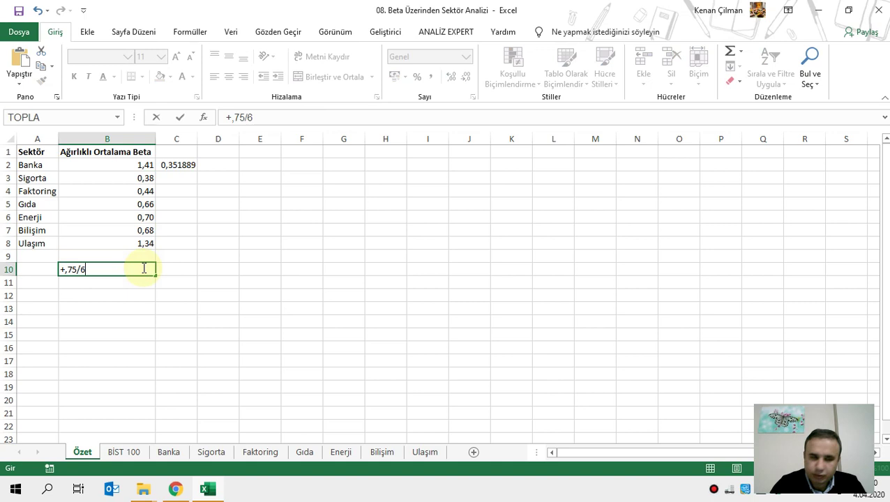
key("Return")
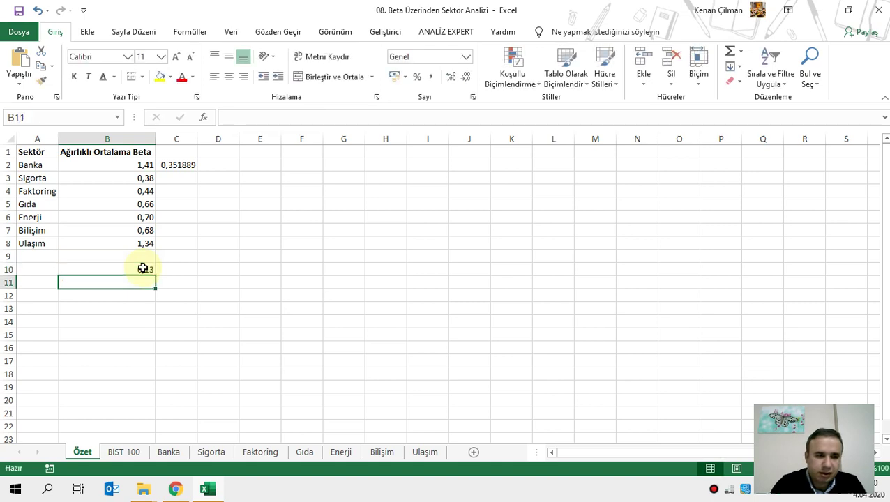
Enter a formula in C3 that multiplies Sigorta's beta in B3 by the weight in B10 as an absolute reference.
left_click(176, 178)
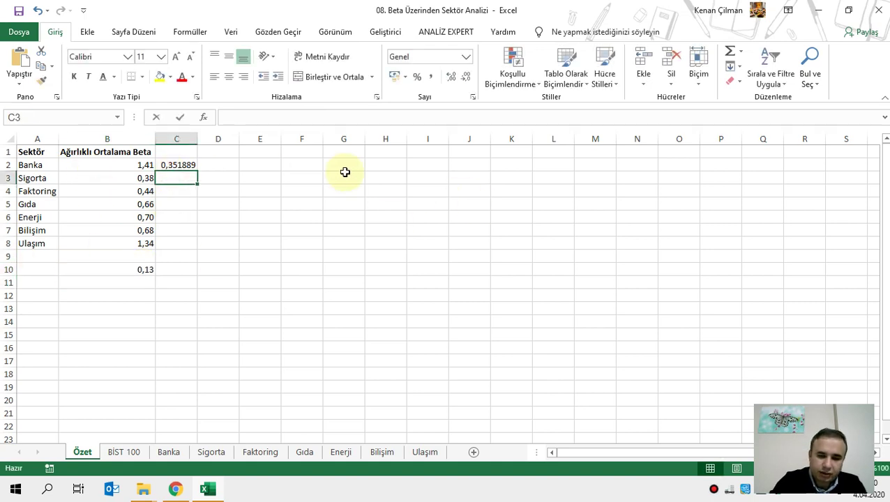
type("=")
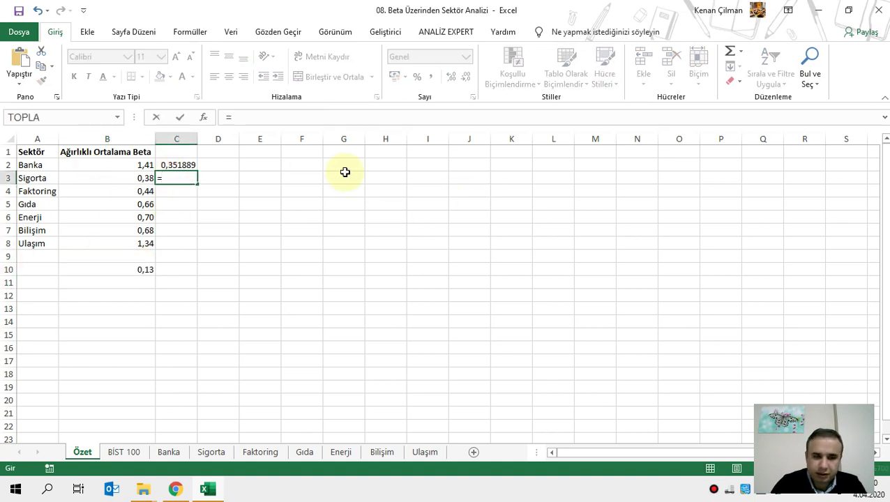
key("Left")
type("*")
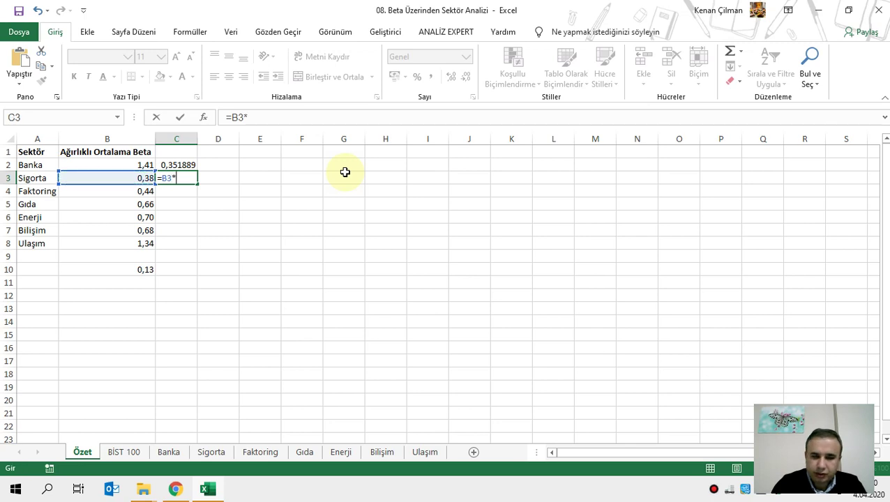
left_click(135, 274)
key("F4")
key("Return")
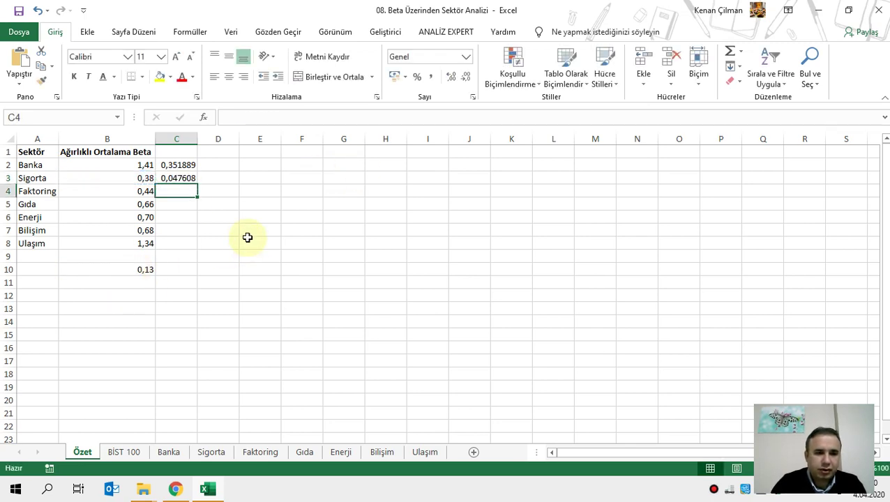
Fill the C3 formula down to C8 and select C2:C8 to check the total of the weighted betas.
left_click(177, 178)
double_click(195, 184)
left_click_drag(182, 166, 181, 250)
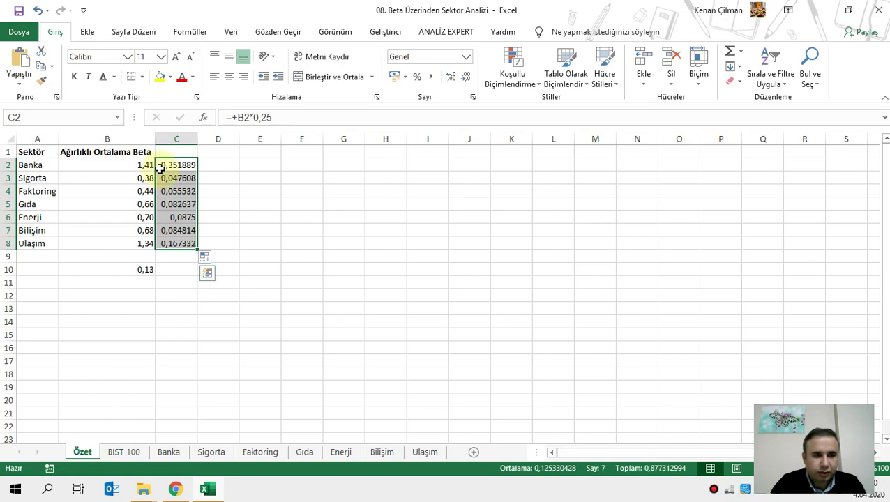
Check Türk Hava Yolları's H. A. PD in D14 of the BİST 100 sheet together with the banks' total in F2.
mouse_move(44, 244)
left_mouse_down()
mouse_move(187, 239)
mouse_move(54, 244)
left_mouse_up()
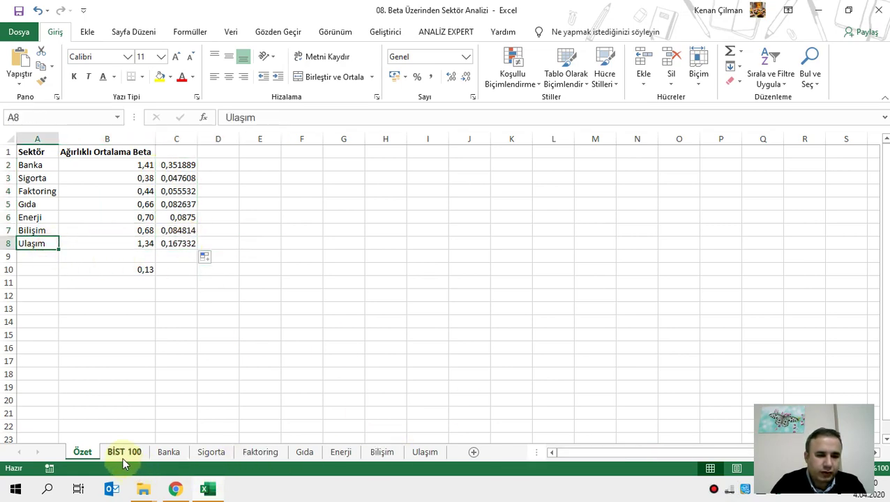
left_click(124, 454)
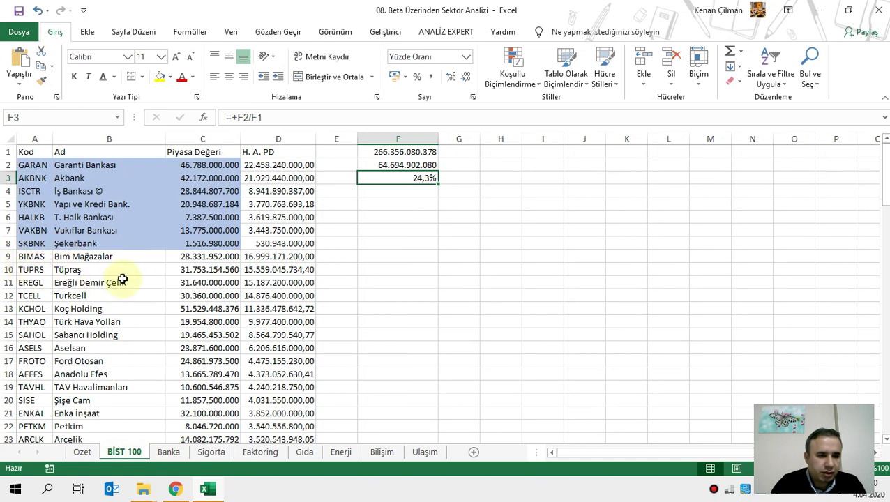
left_click(236, 284)
left_click(264, 322)
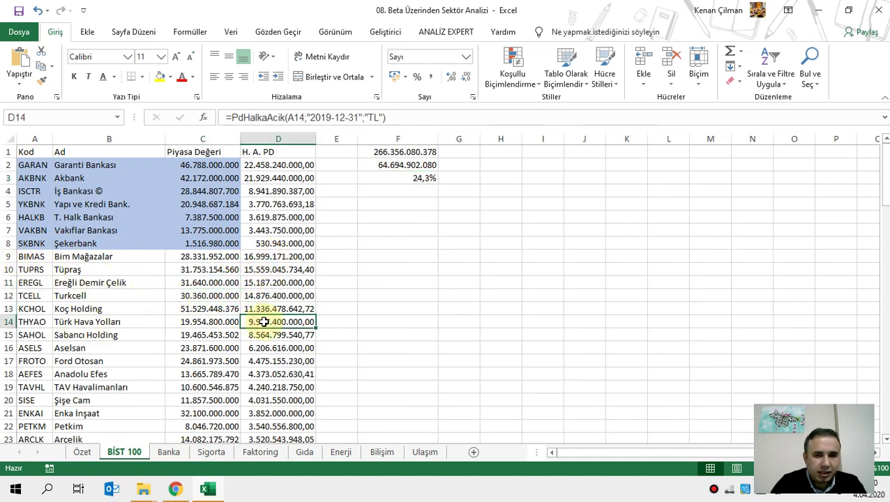
left_click(388, 165, "ctrl")
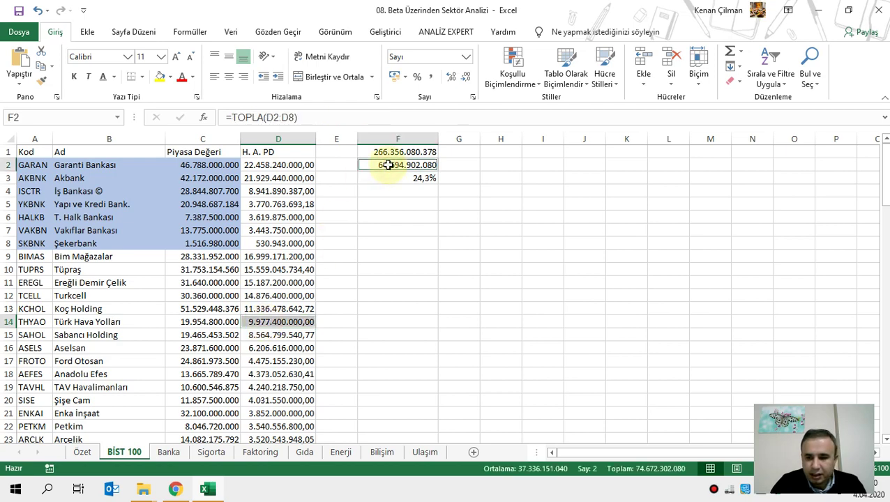
Add the banks' total in F2 and Türk Hava Yolları's H. A. PD in D14 with a formula in F5.
left_click(409, 200)
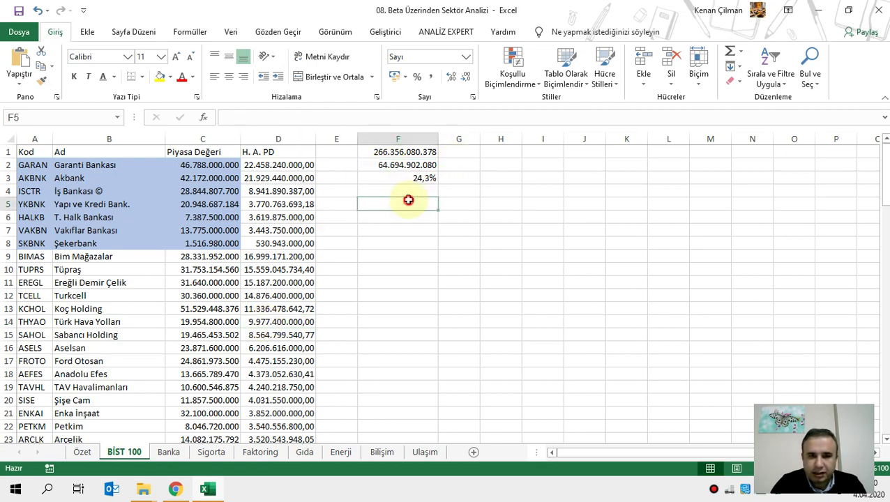
type("+")
left_click(405, 165)
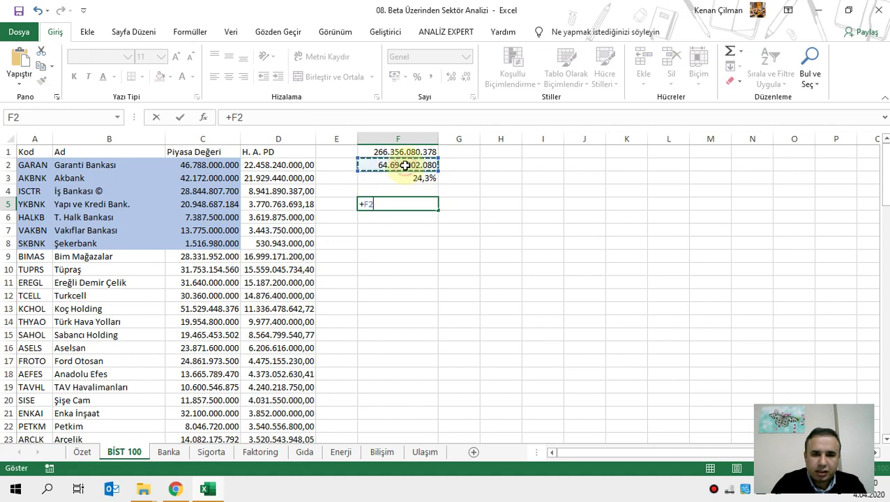
type("+")
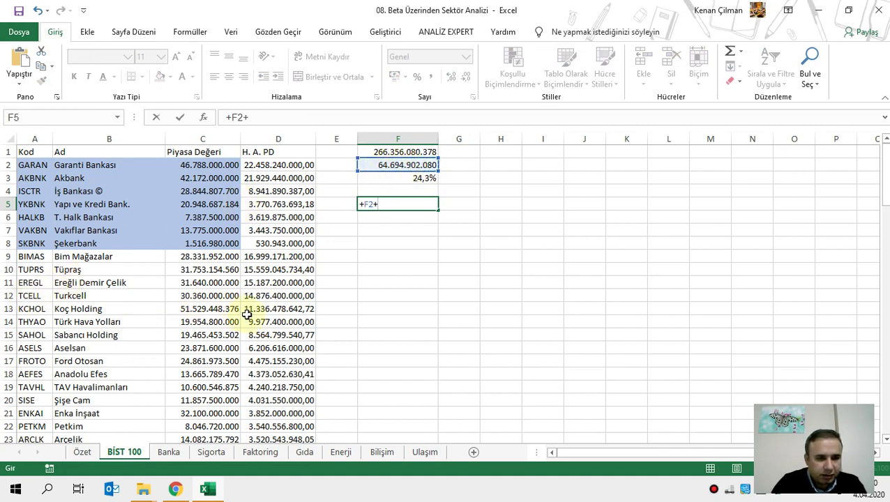
left_click(307, 321)
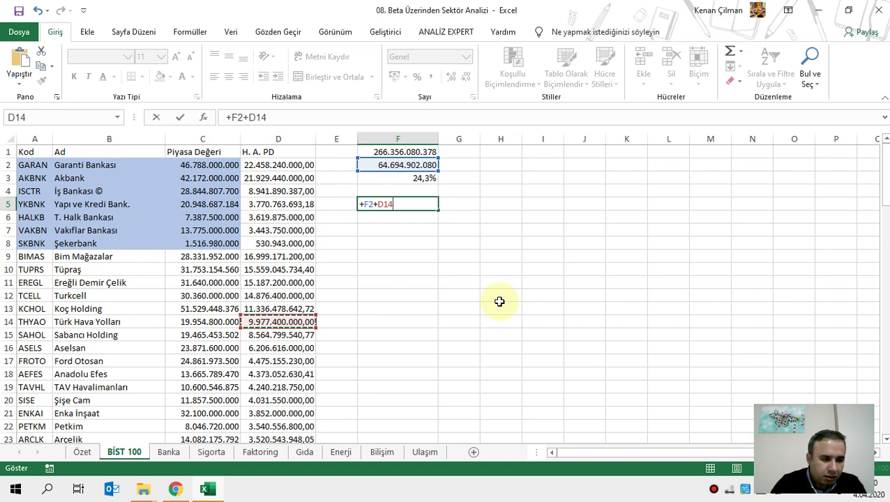
key("Return")
key("Up")
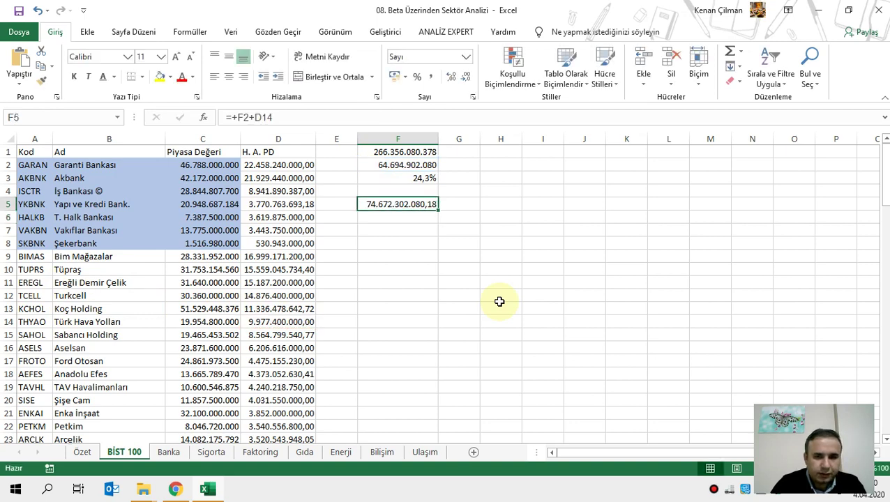
Calculate the combined share of the banks and Türk Hava Yolları in G5 by dividing F5 by the overall total in F1.
key("Right")
type("+")
key("Left")
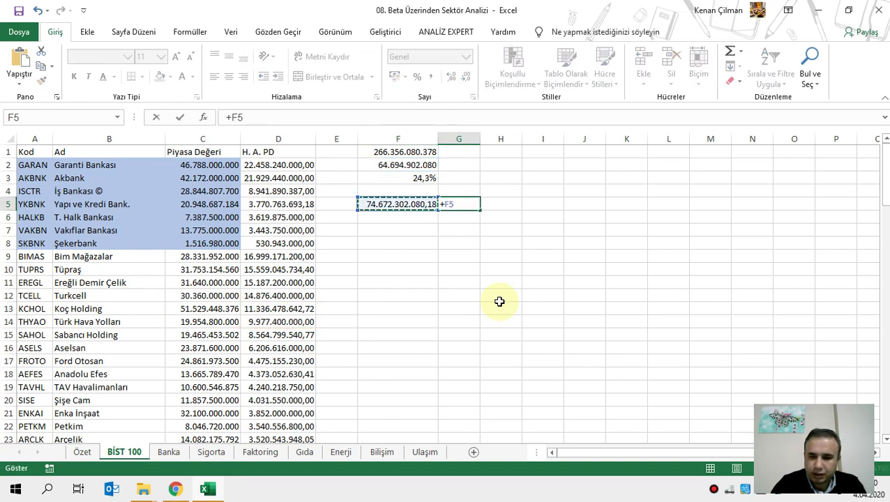
type("/")
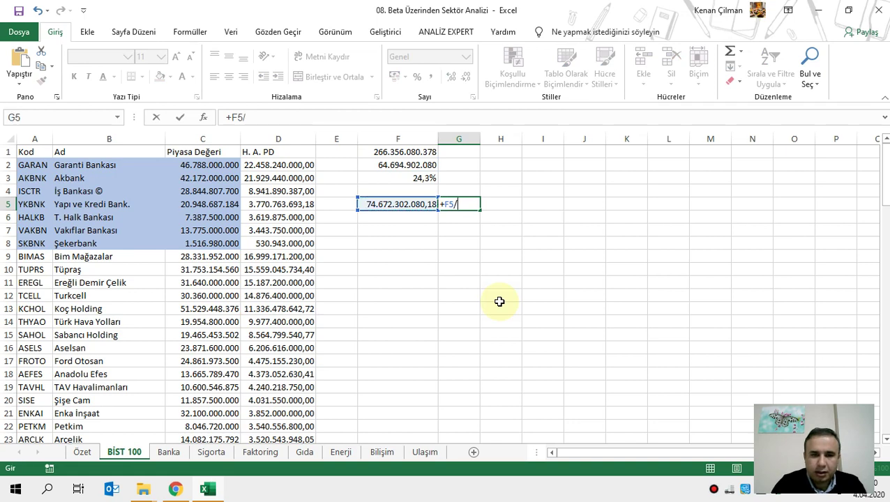
left_click(400, 154)
key("Return")
left_click(457, 203)
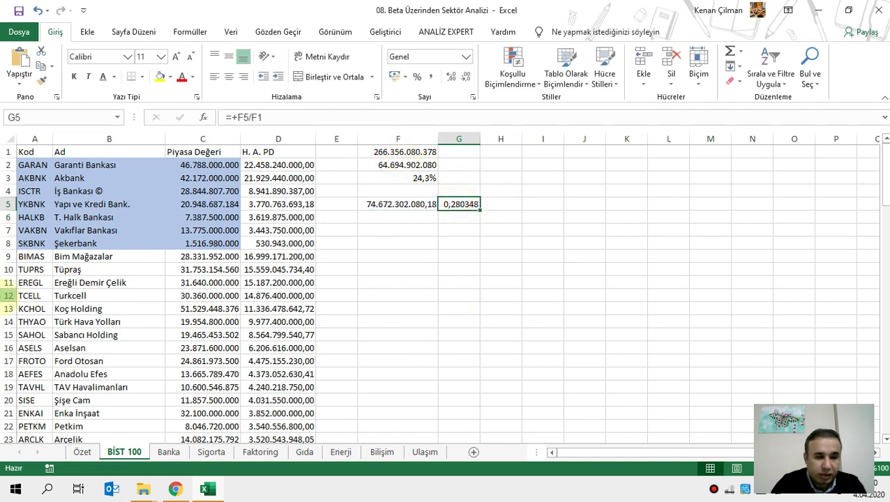
left_click(458, 334)
Compare the Banka and Ulaşım rows on the Özet sheet across their betas and weighted betas.
left_click(82, 452)
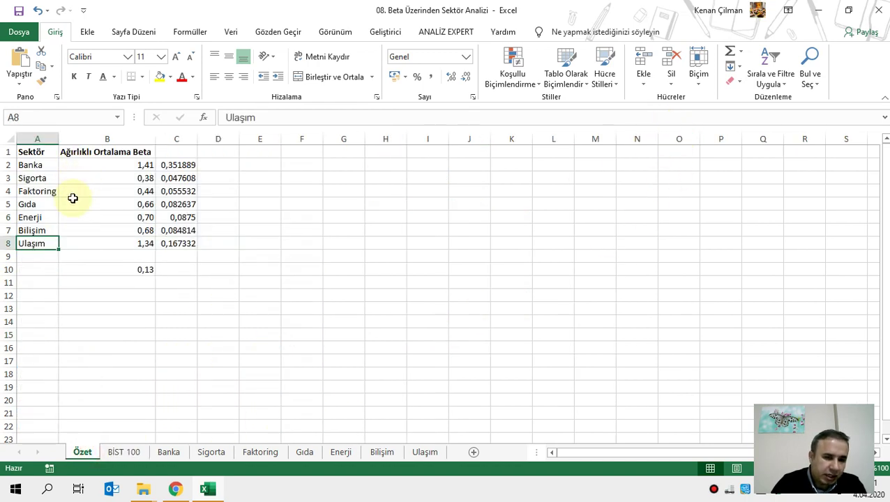
left_click_drag(52, 164, 192, 163)
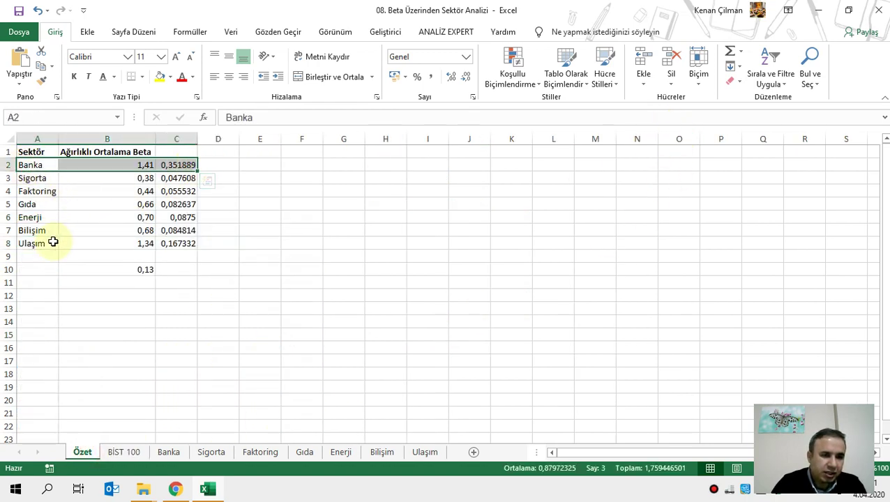
mouse_move(49, 242)
left_mouse_down()
mouse_move(208, 243)
mouse_move(49, 243)
left_mouse_up()
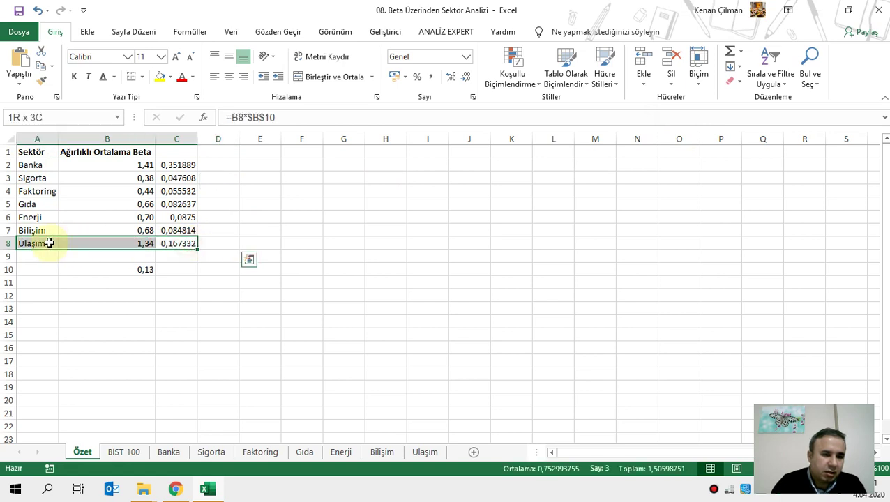
left_click_drag(42, 166, 171, 169)
left_click_drag(188, 243, 35, 244)
left_click(260, 283)
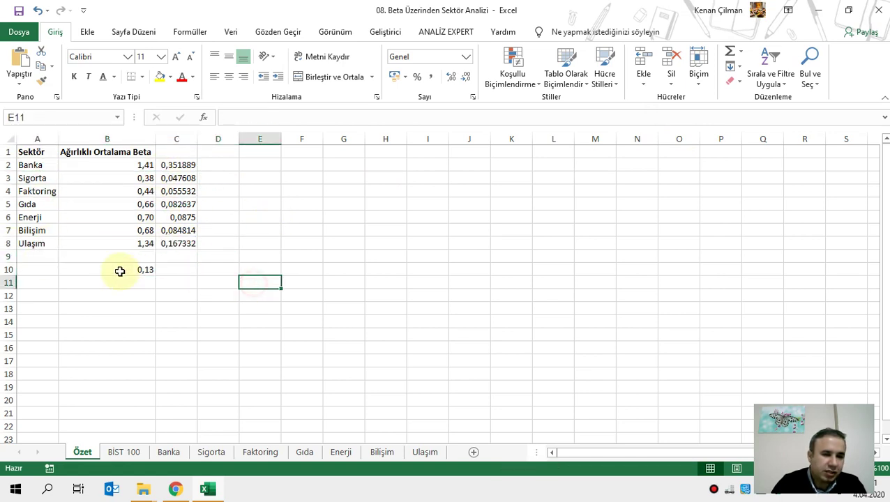
Examine Ulaşım's weighted beta formula in C8 and the equal-weight formula in B10, alongside the weighted betas in C2:C8.
left_click(119, 272)
left_click_drag(185, 243, 185, 163)
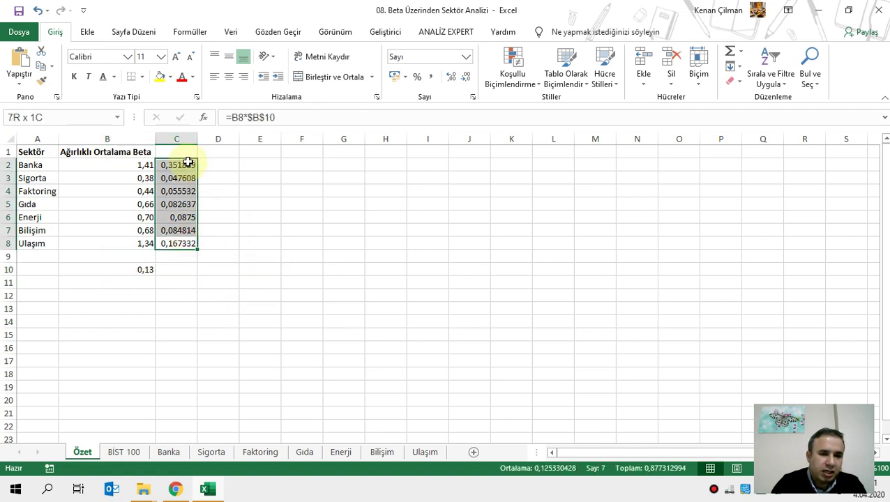
left_click(139, 244)
left_click(178, 243)
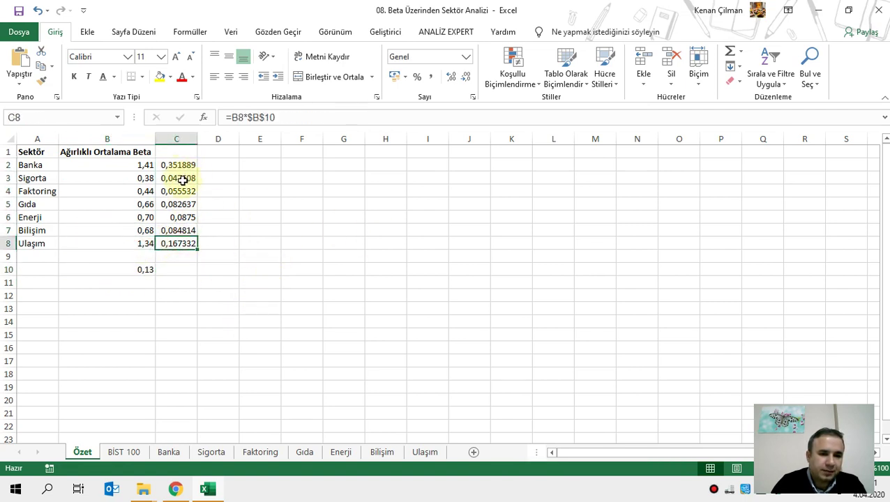
left_click_drag(90, 242, 163, 242)
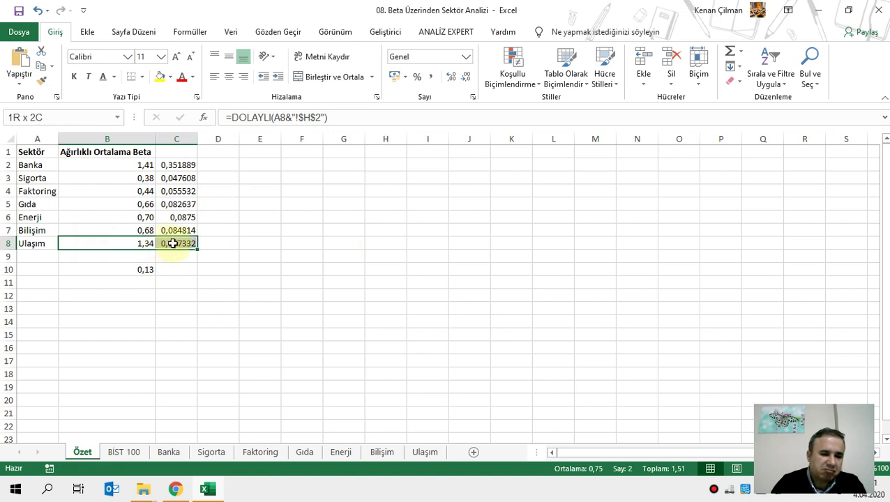
left_click(194, 247)
double_click(195, 245)
double_click(141, 274)
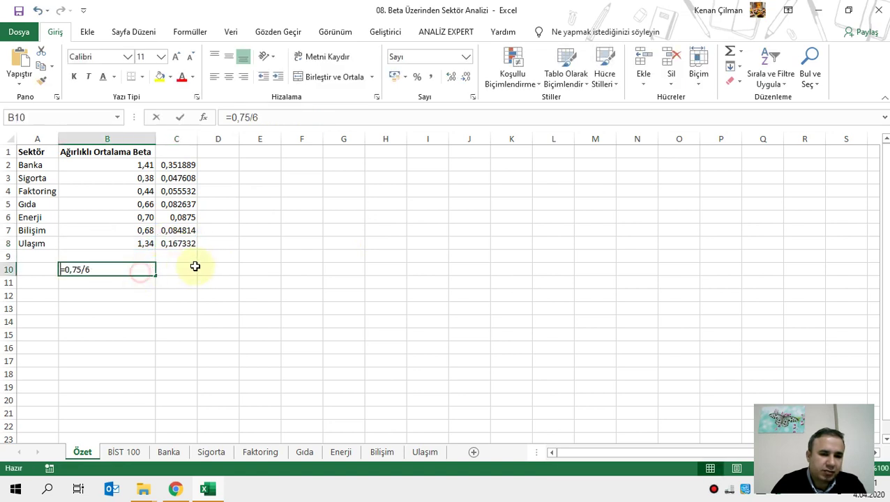
key("Escape")
double_click(195, 244)
key("Escape")
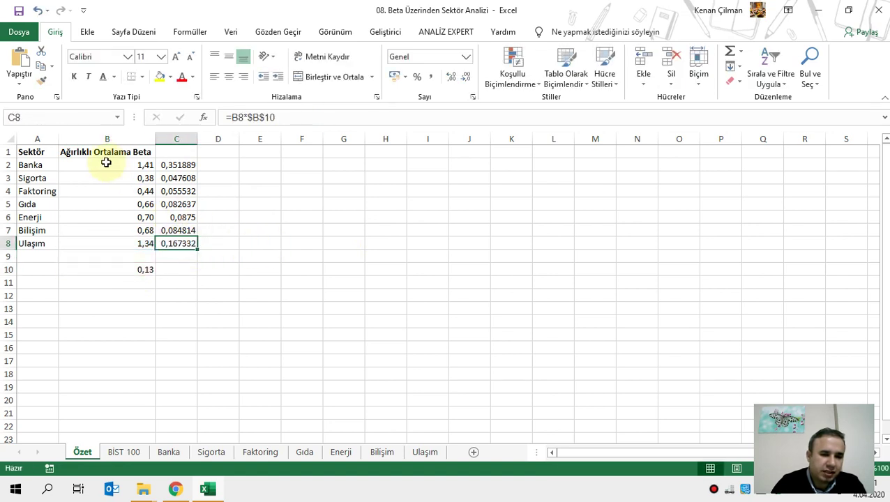
Select the weighted betas in C2:C8 to review the overall beta total.
left_click_drag(109, 164, 153, 284)
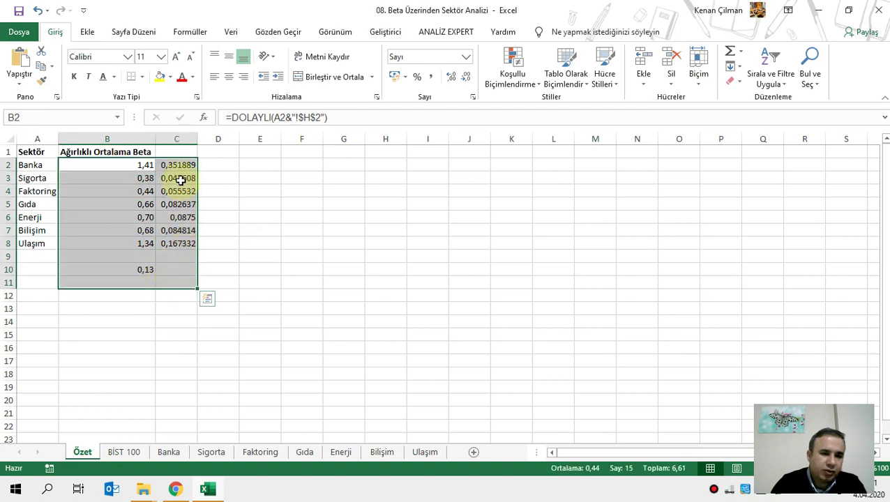
left_click_drag(178, 165, 177, 243)
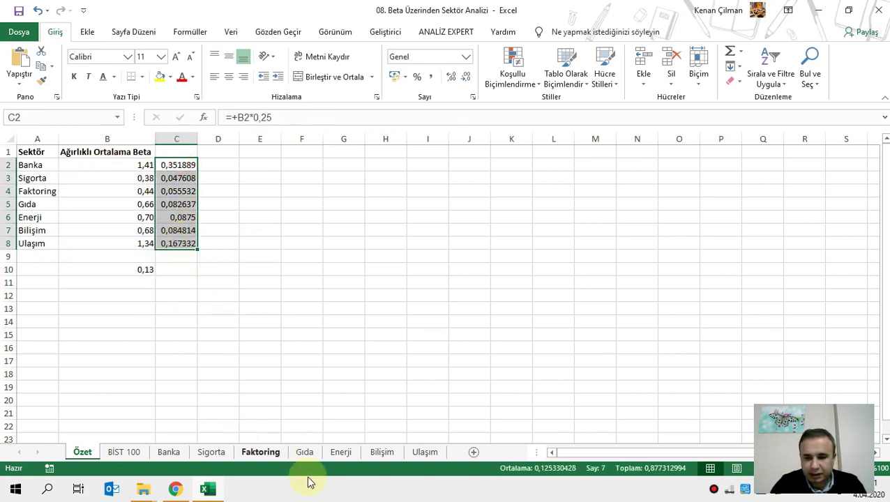
left_click(345, 498)
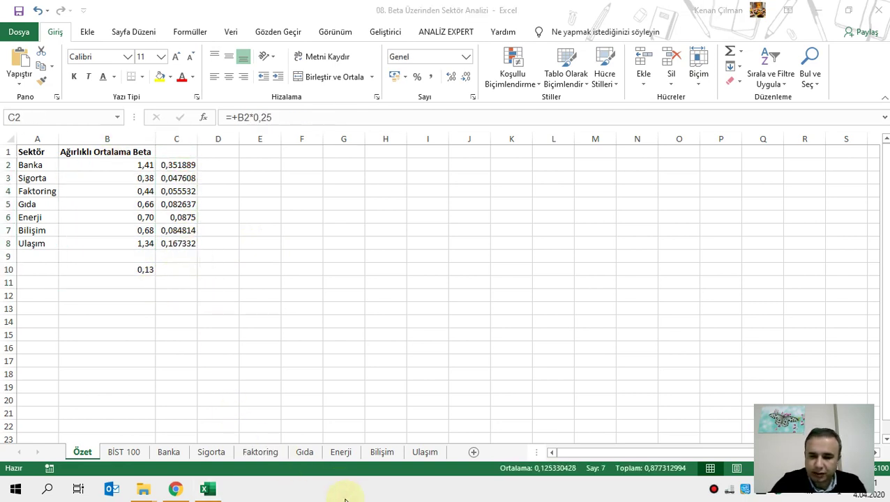